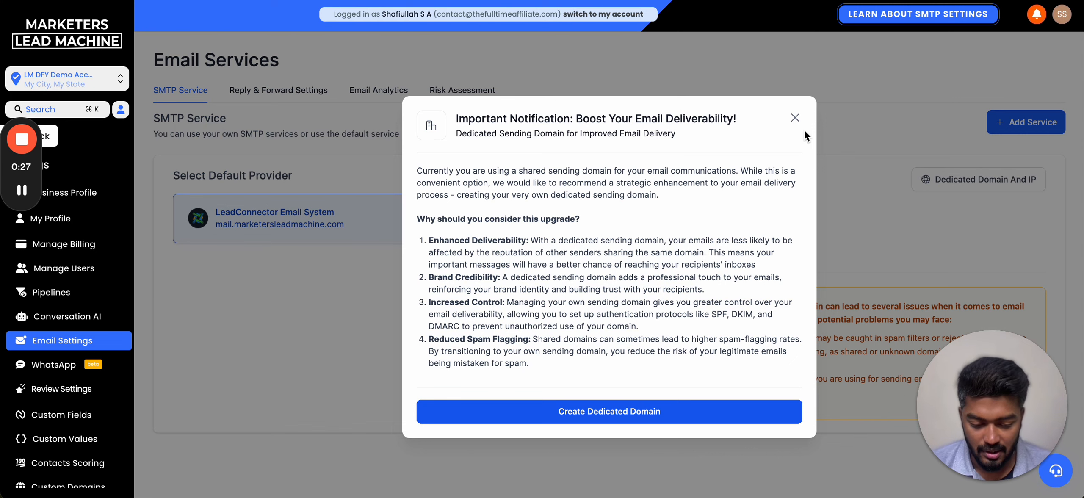
# - Dismiss the Boost Your Email Deliverability notice and start adding your own email service
pyautogui.click(795, 117)
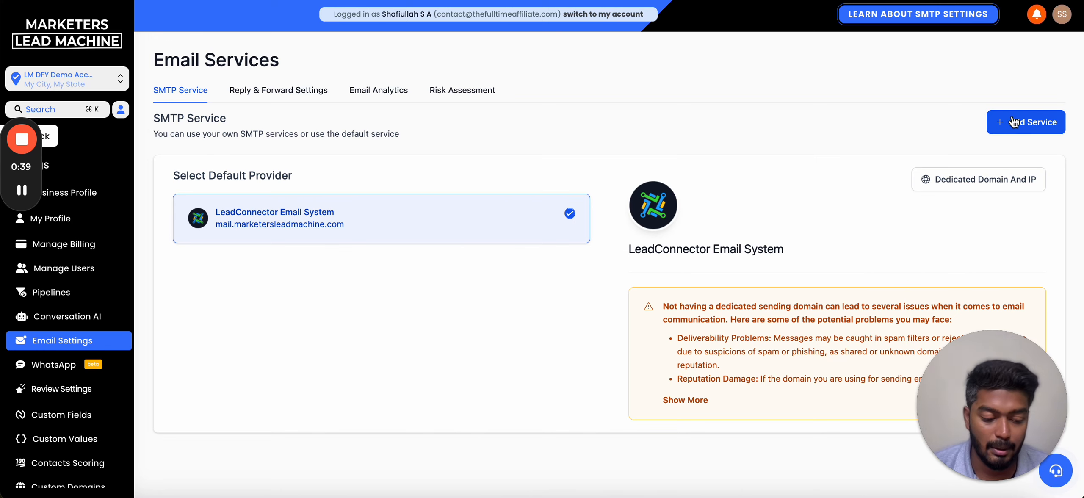
pyautogui.click(1029, 122)
pyautogui.click(498, 303)
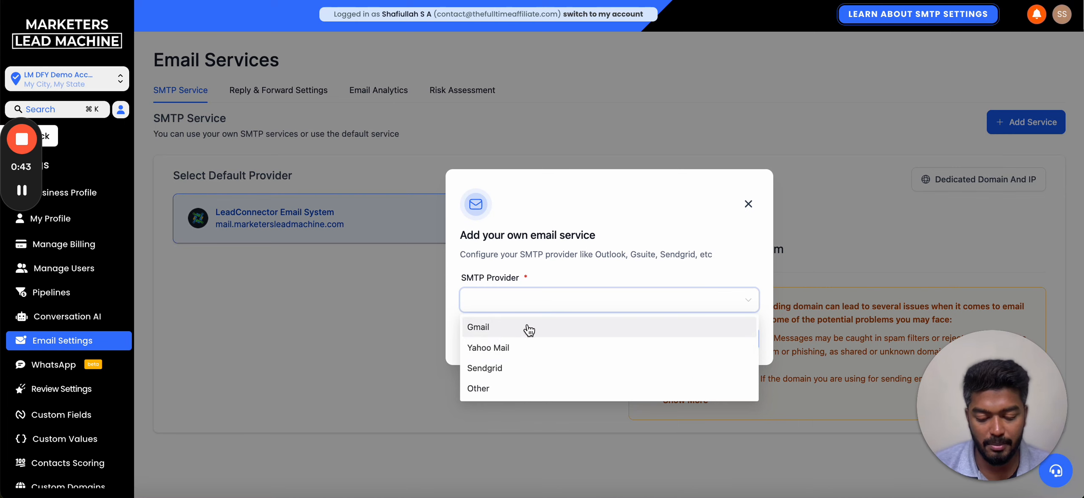
pyautogui.click(748, 205)
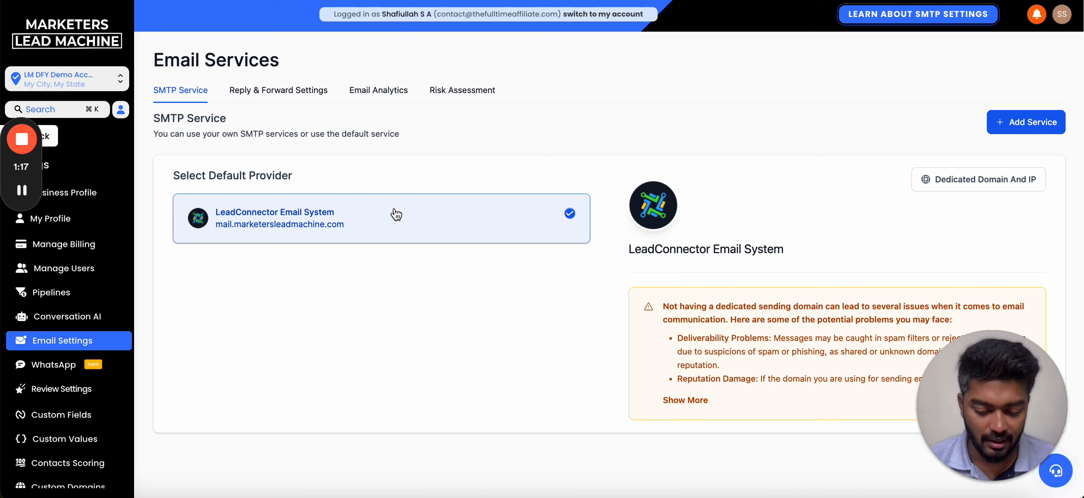
# - Open the help support options and bring up the Built-In Service Pricing sheet
pyautogui.moveTo(1019, 396); pyautogui.dragTo(845, 417)
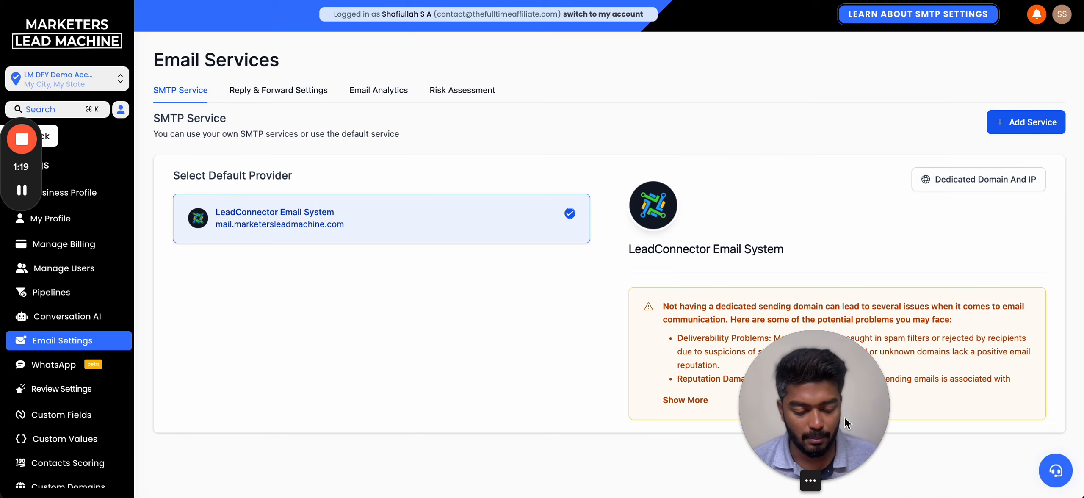
pyautogui.click(1046, 465)
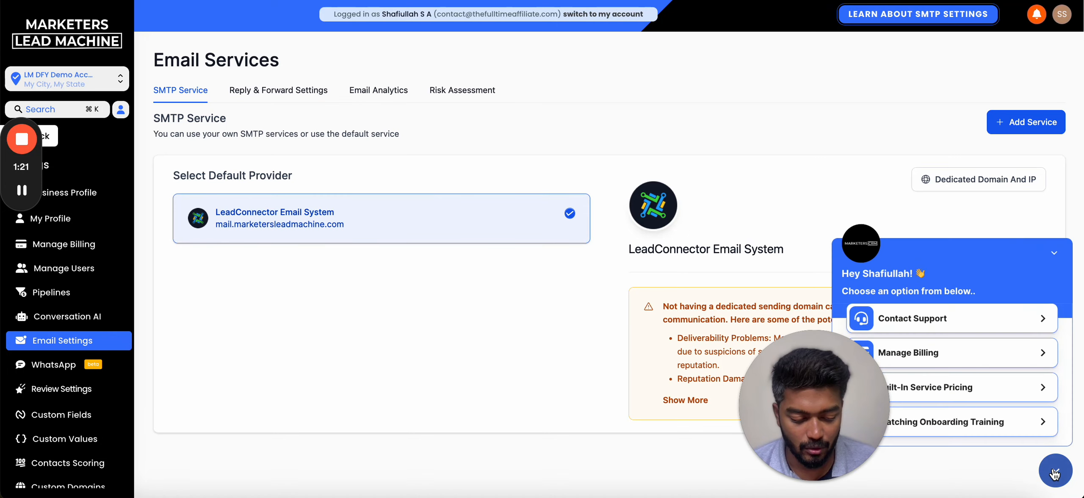
pyautogui.moveTo(828, 422); pyautogui.dragTo(714, 422)
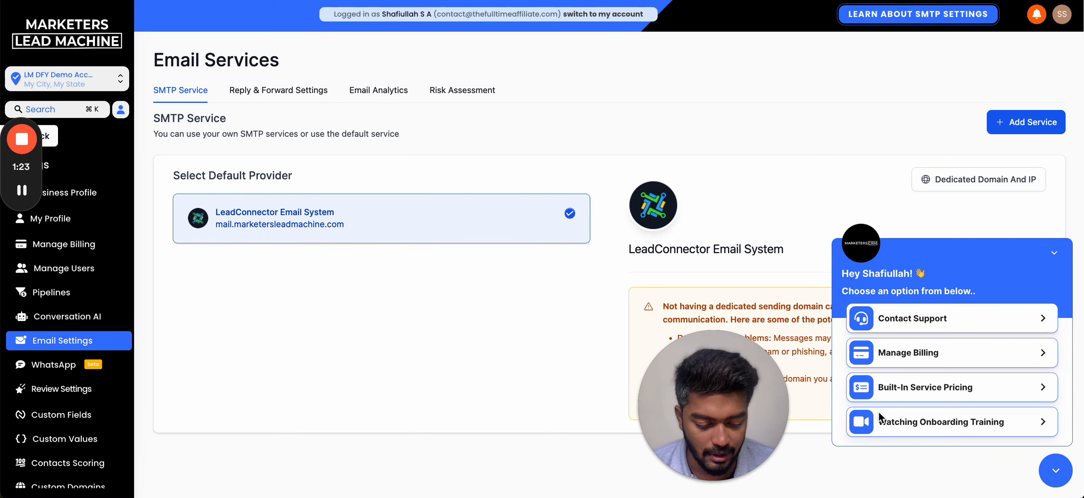
pyautogui.click(996, 400)
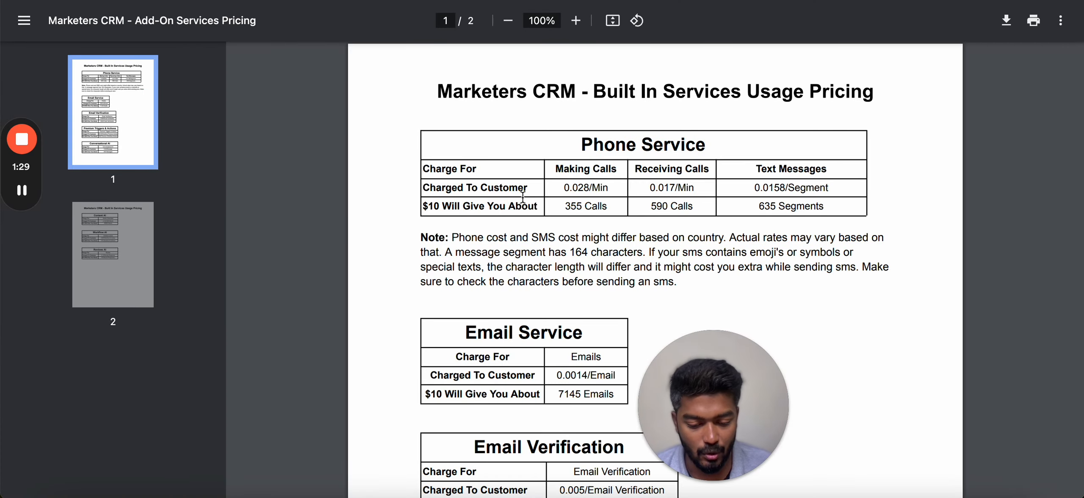
# - Check the 0.0014/Email rate in the pricing PDF, then return to Email Services
pyautogui.moveTo(740, 393); pyautogui.dragTo(1042, 432)
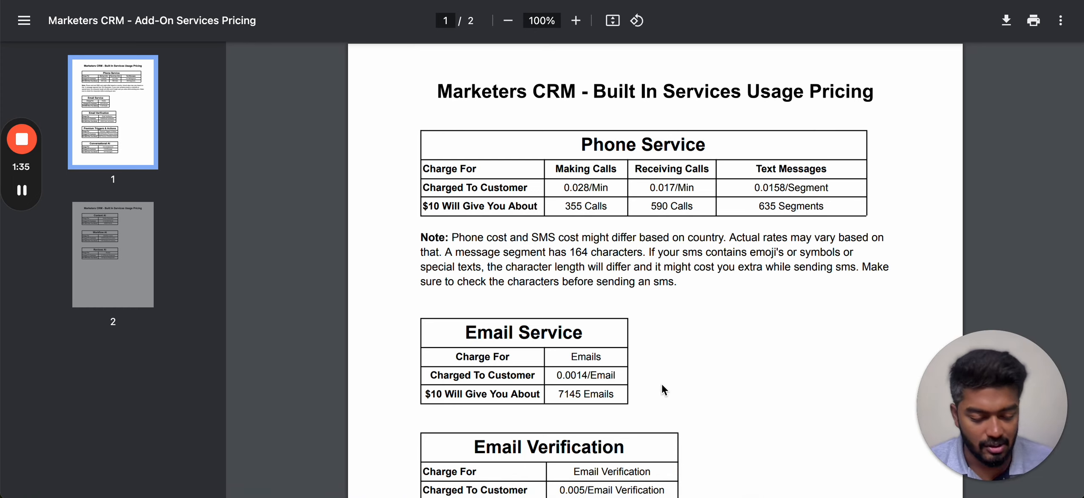
pyautogui.scroll(-2, 596, 378)
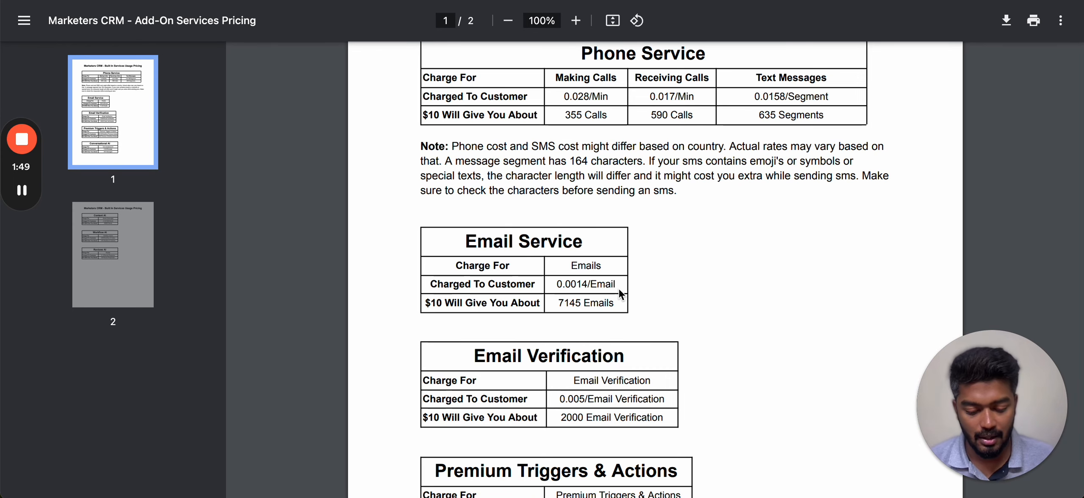
pyautogui.click(602, 1)
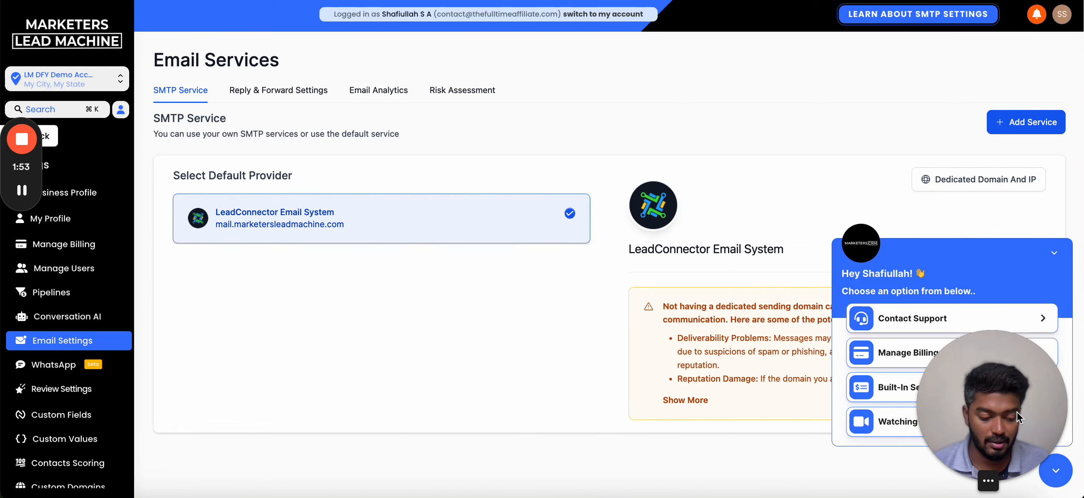
# - Collapse the support options panel to reveal the full SMTP Service page
pyautogui.moveTo(1016, 412); pyautogui.dragTo(746, 432)
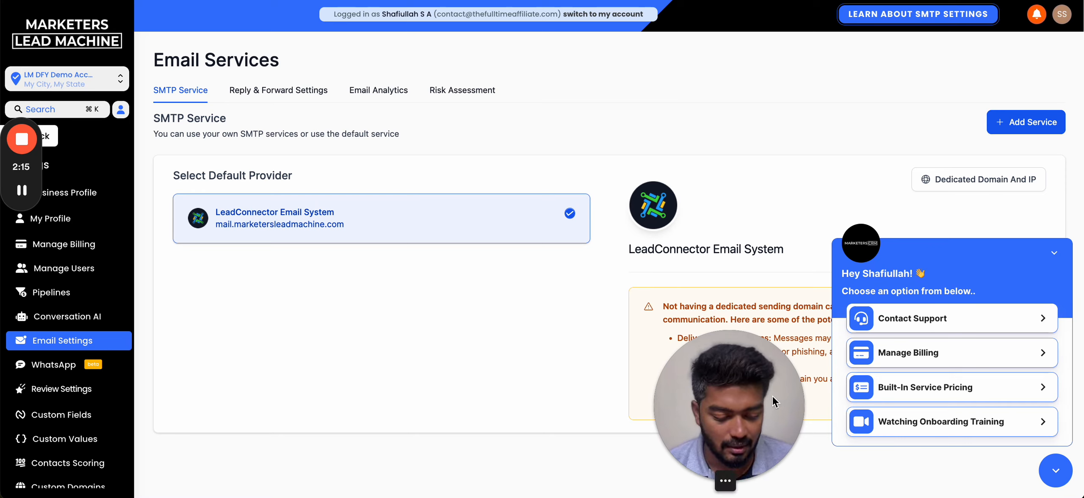
pyautogui.moveTo(763, 445); pyautogui.dragTo(247, 445)
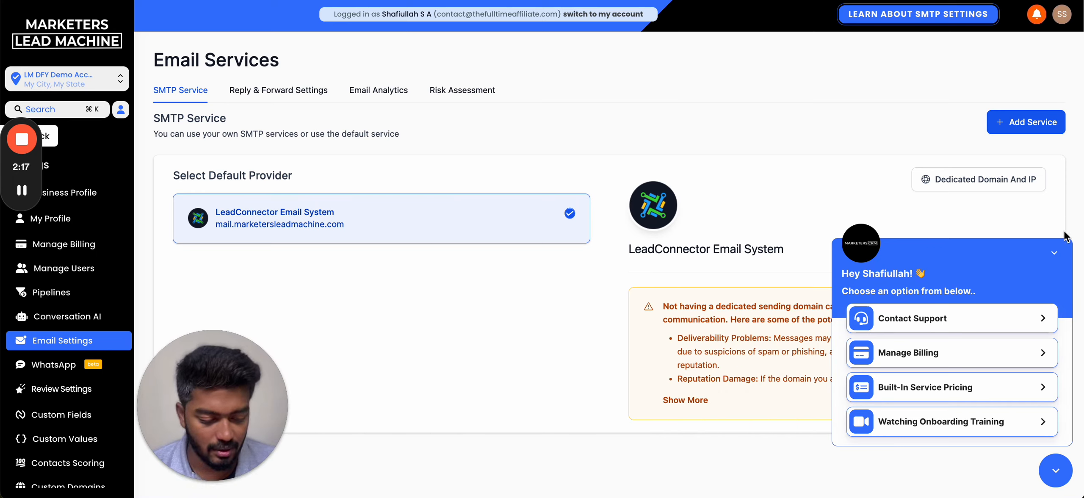
pyautogui.click(1055, 253)
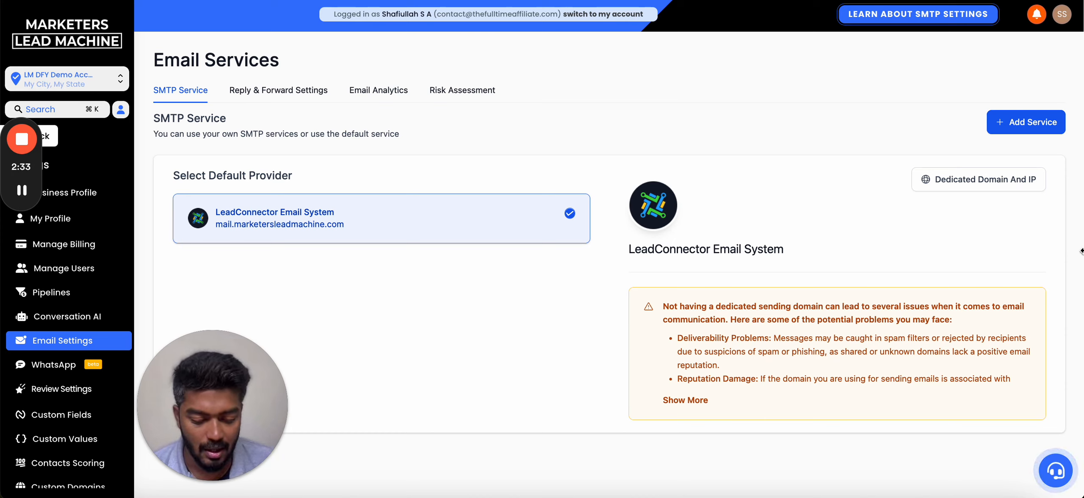
# - Go to Dedicated Domain And IP and begin adding a new domain
pyautogui.click(1011, 183)
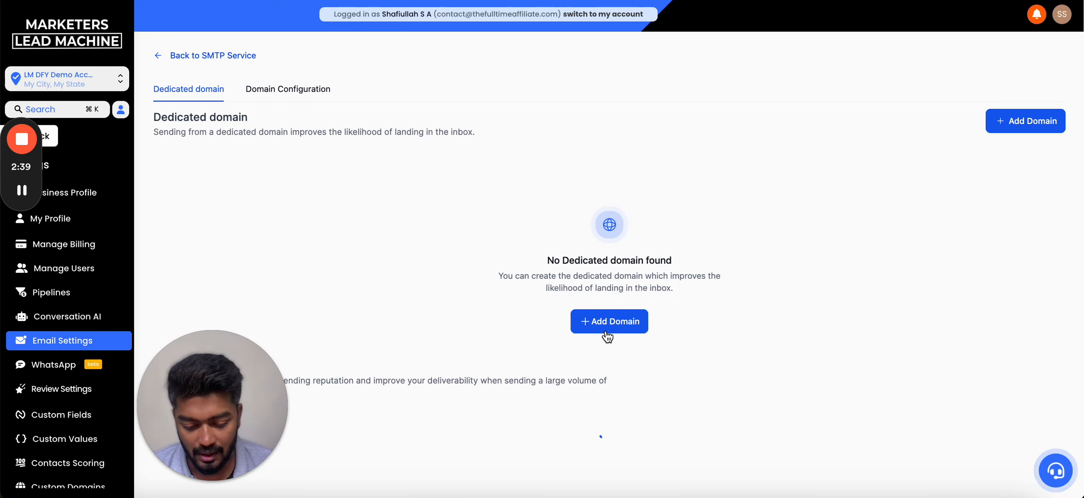
pyautogui.click(617, 328)
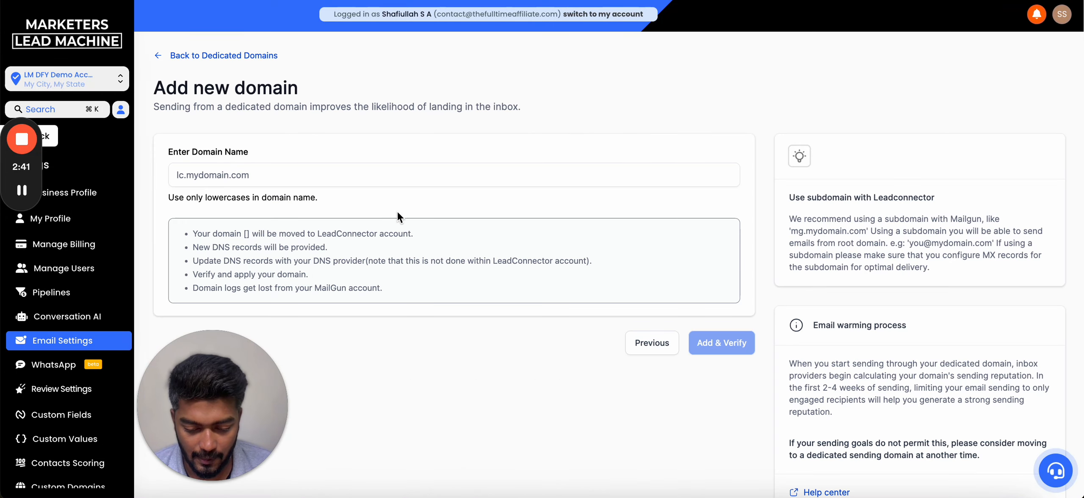
pyautogui.click(278, 175)
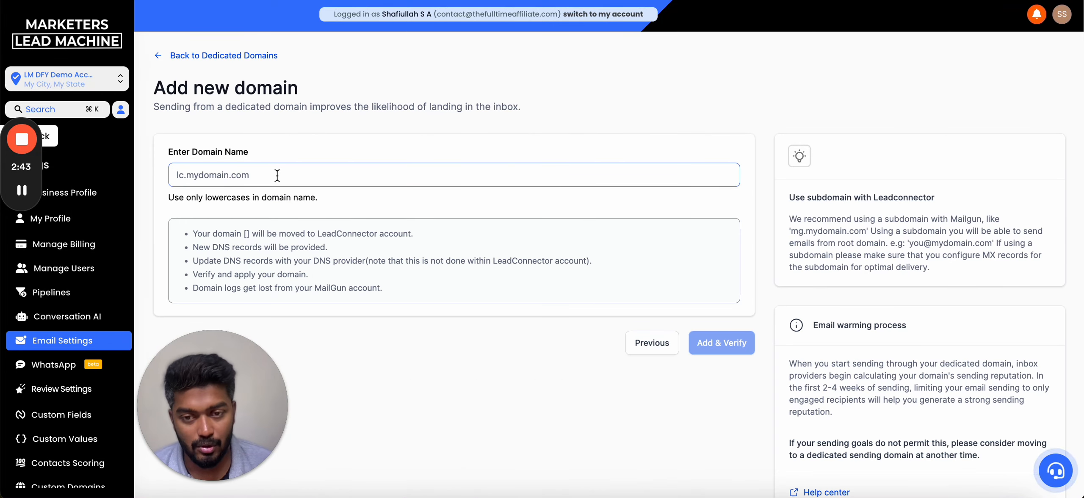
# - Enter mail.marketerscrm.io as the domain name and submit it with Add & Verify
pyautogui.write('ma')
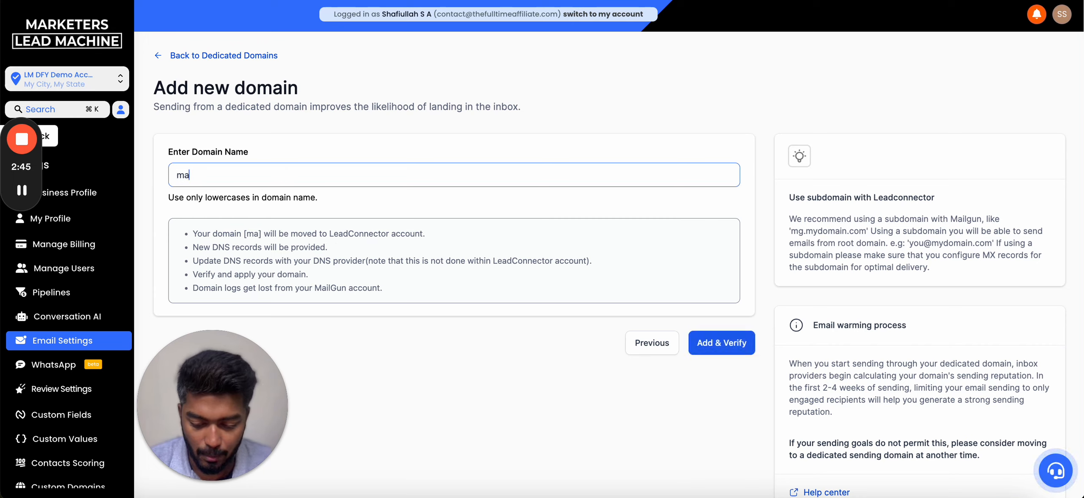
pyautogui.write('il.')
pyautogui.press('BackSpace')
pyautogui.press('BackSpace')
pyautogui.press('BackSpace')
pyautogui.press('BackSpace')
pyautogui.press('BackSpace')
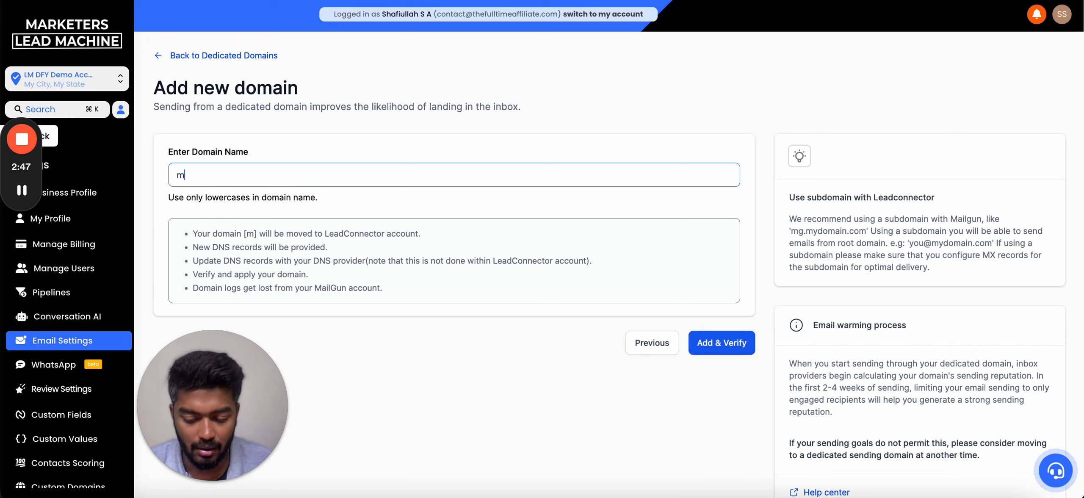
pyautogui.write('crm')
pyautogui.press('BackSpace')
pyautogui.press('BackSpace')
pyautogui.press('BackSpace')
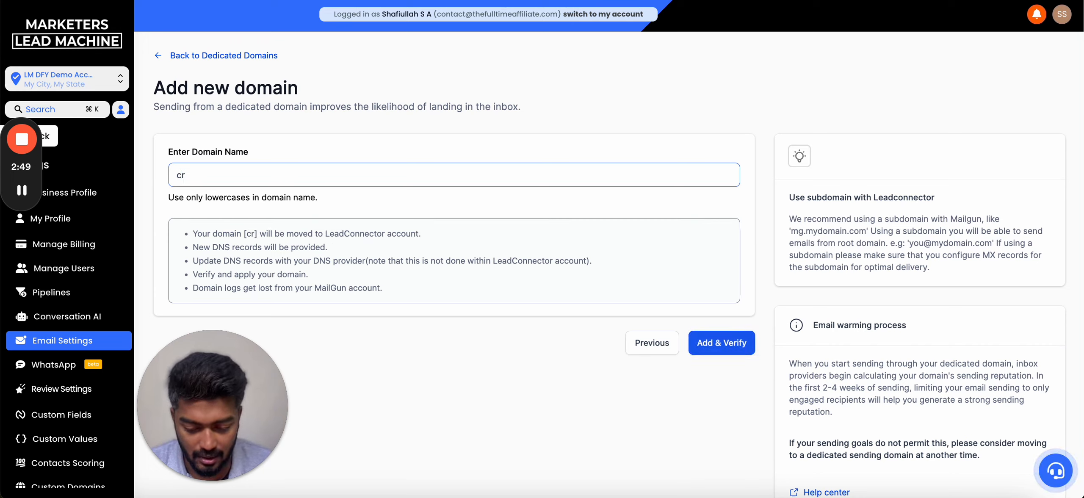
pyautogui.write('c')
pyautogui.press('BackSpace')
pyautogui.write('mcrm')
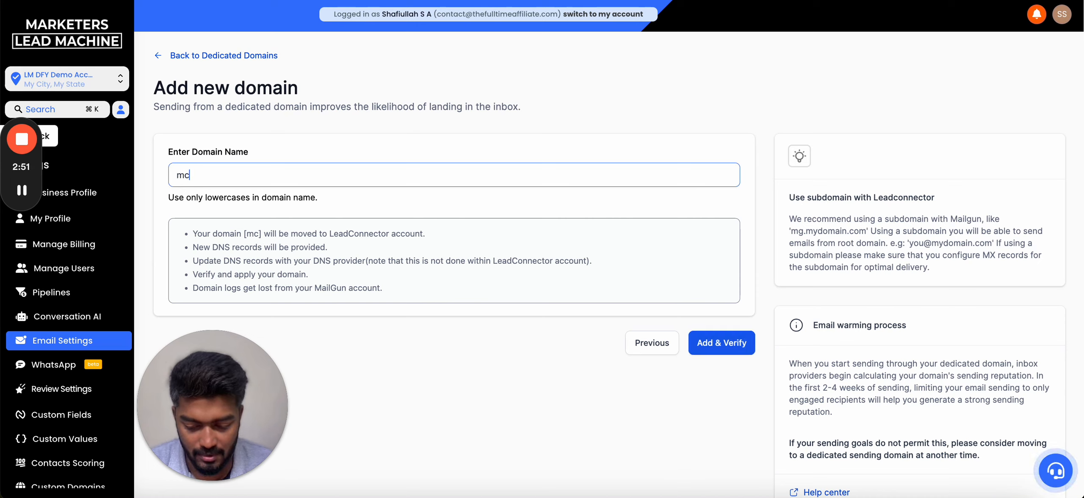
pyautogui.click(193, 175)
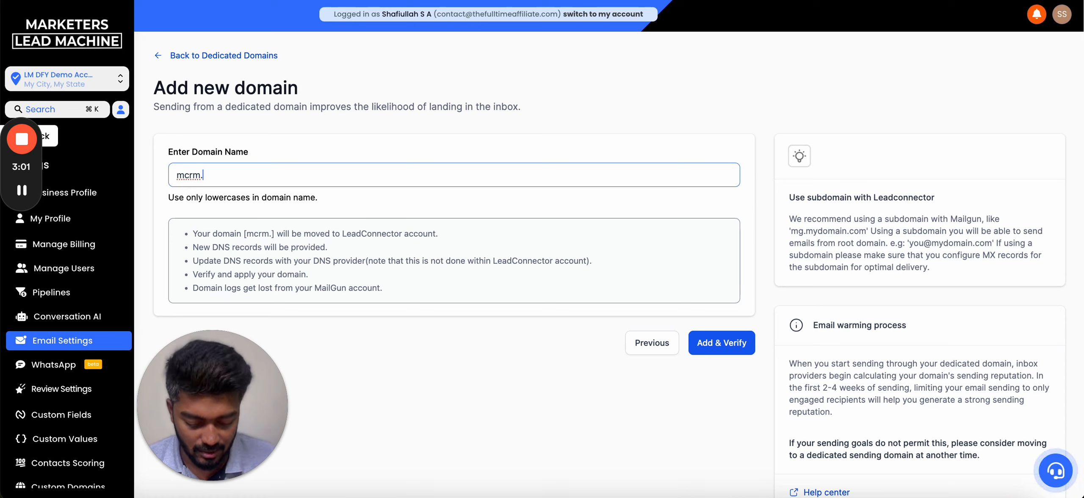
pyautogui.write('marketers')
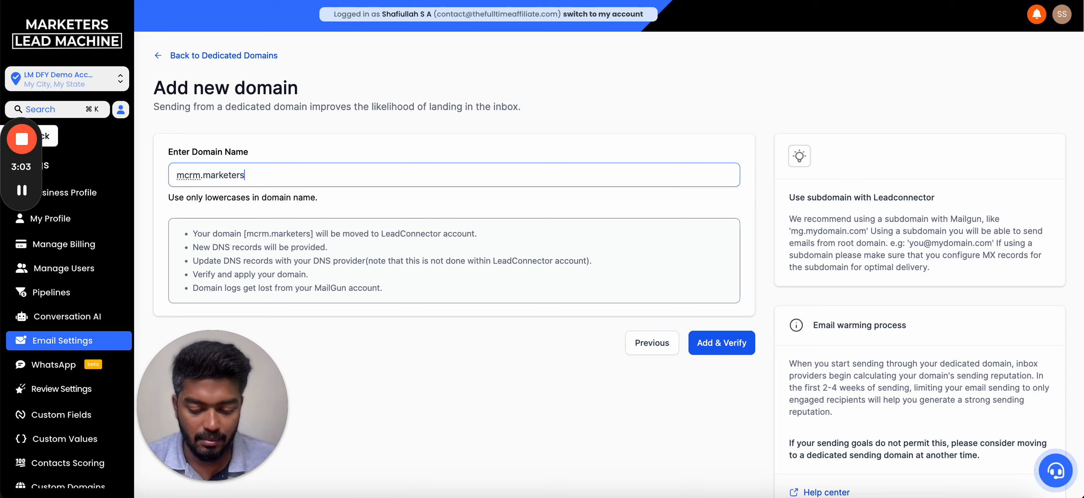
pyautogui.write('crm.io')
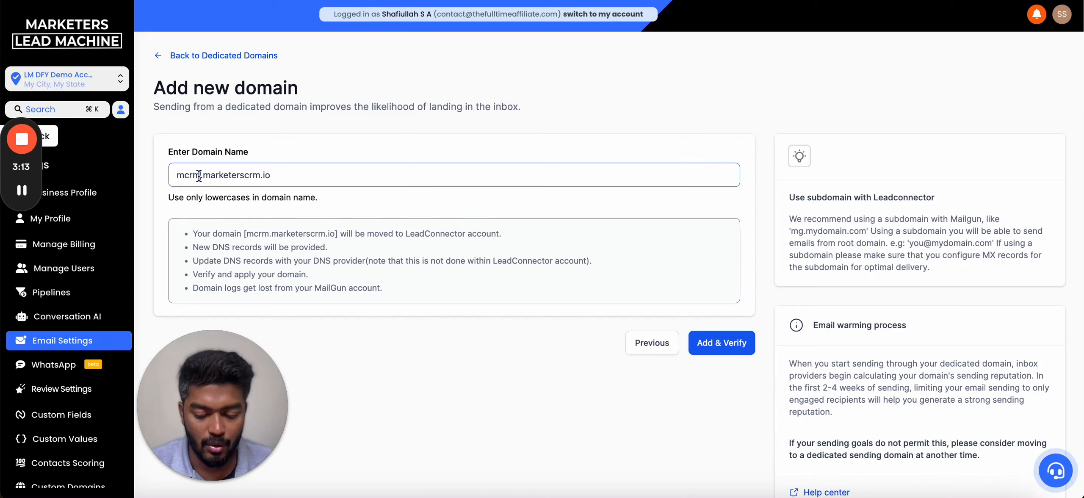
pyautogui.write('ail')
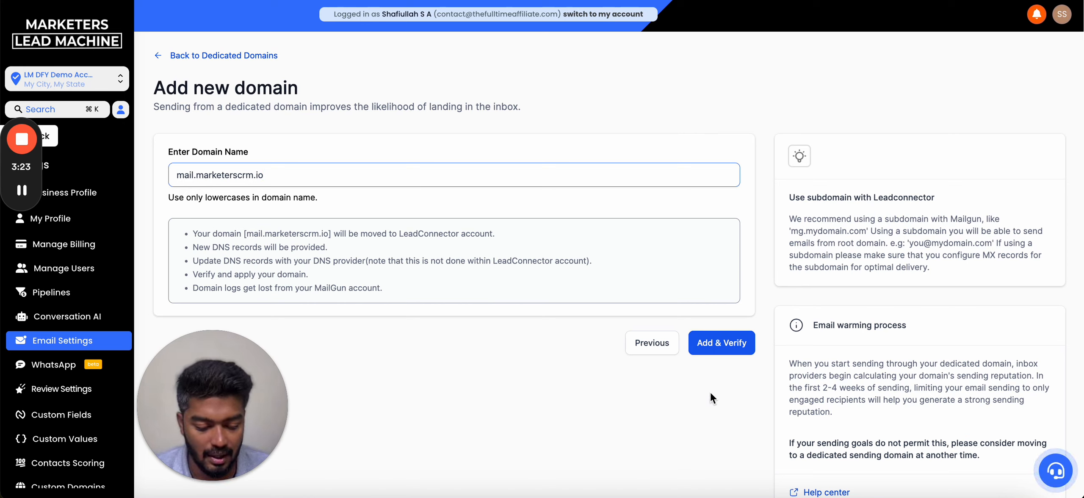
pyautogui.click(728, 348)
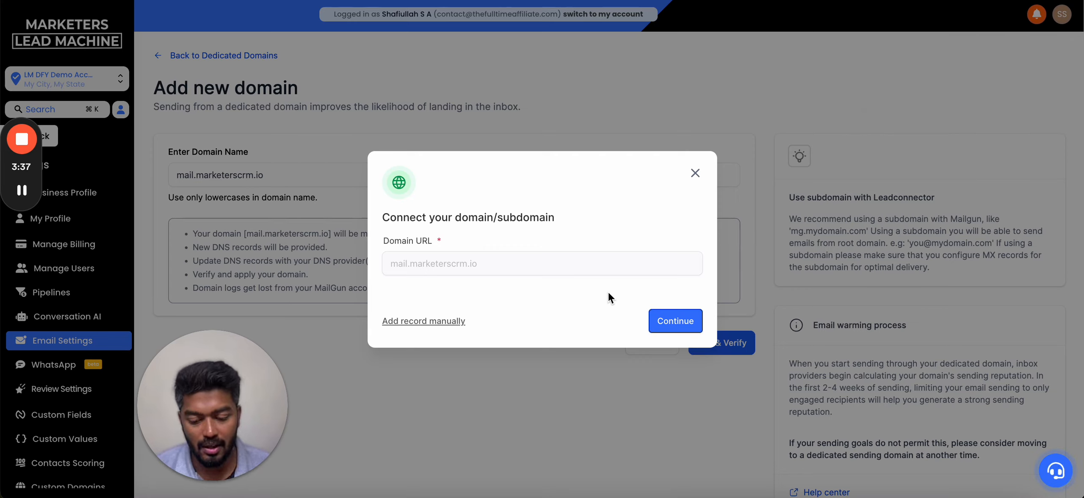
# - Continue to detect Cloudflare as the provider and authorize mail.marketerscrm.io there
pyautogui.click(687, 325)
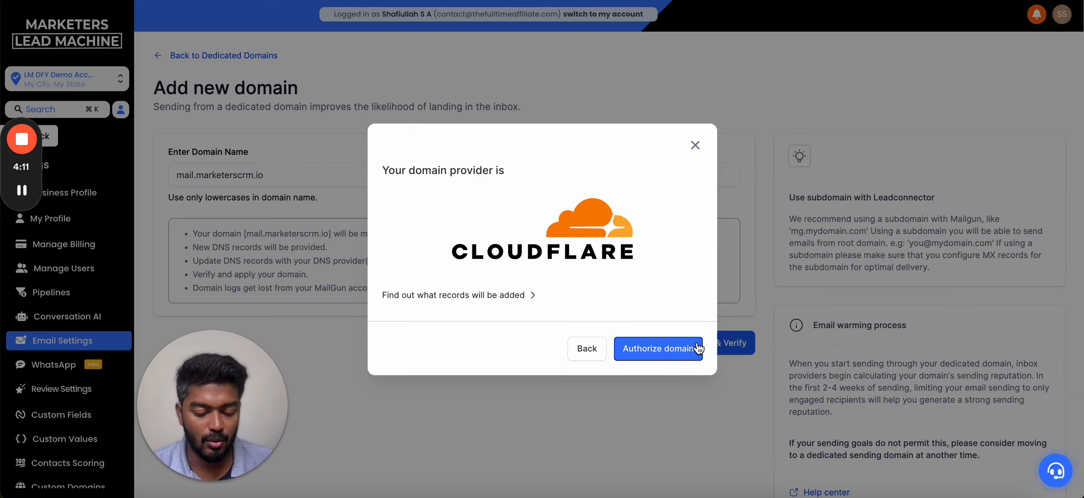
pyautogui.click(679, 349)
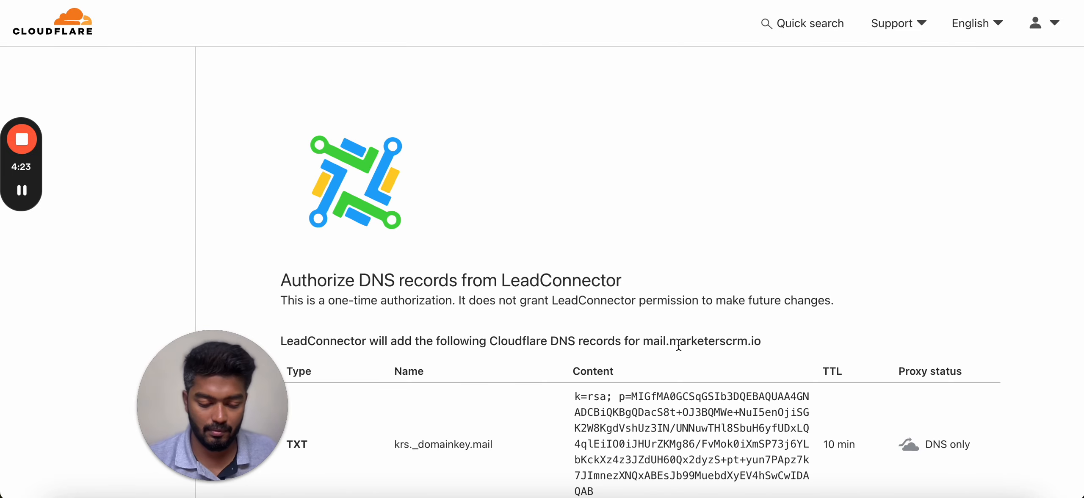
# - Authorize the DNS records in Cloudflare, confirming marketerscrm.io and deleting the conflicting CNAME
pyautogui.scroll(-10, 788, 378)
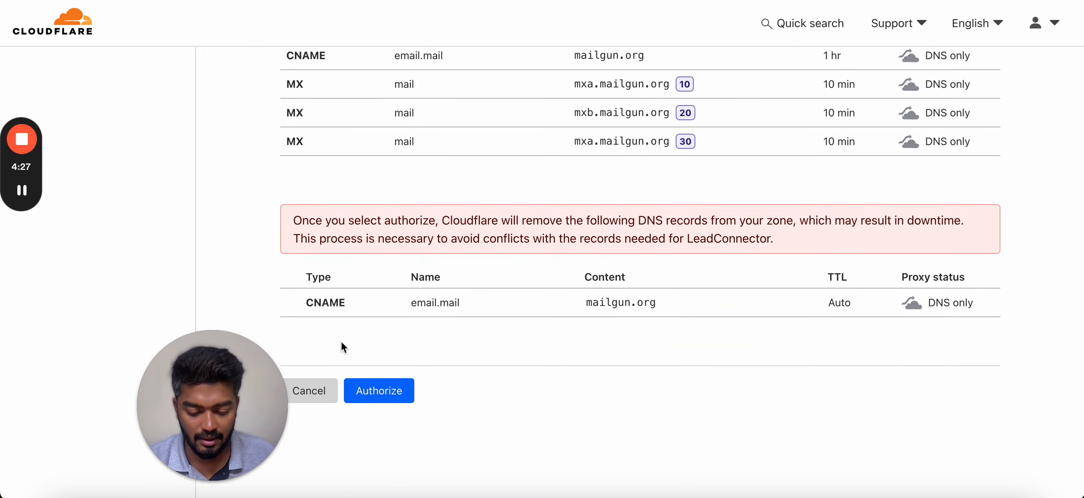
pyautogui.click(375, 392)
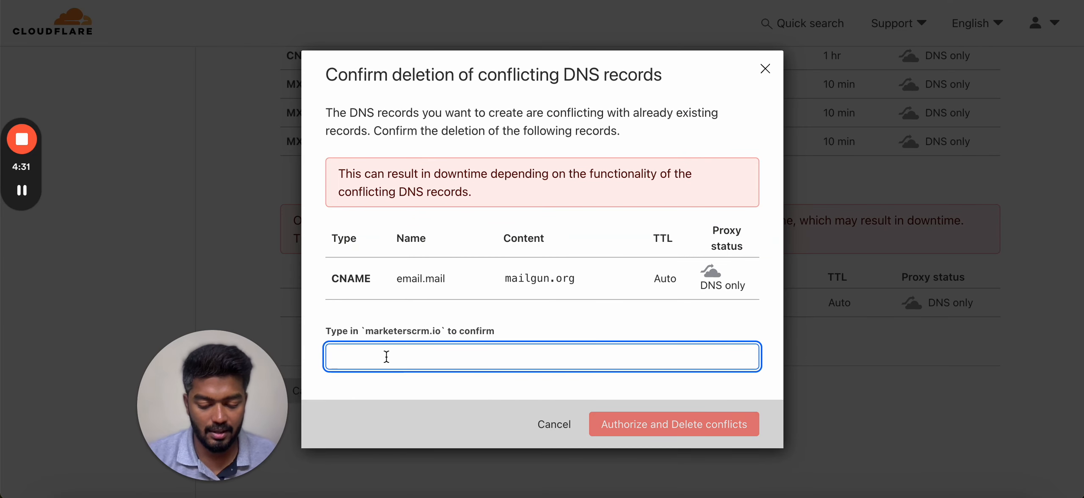
pyautogui.write('marketers')
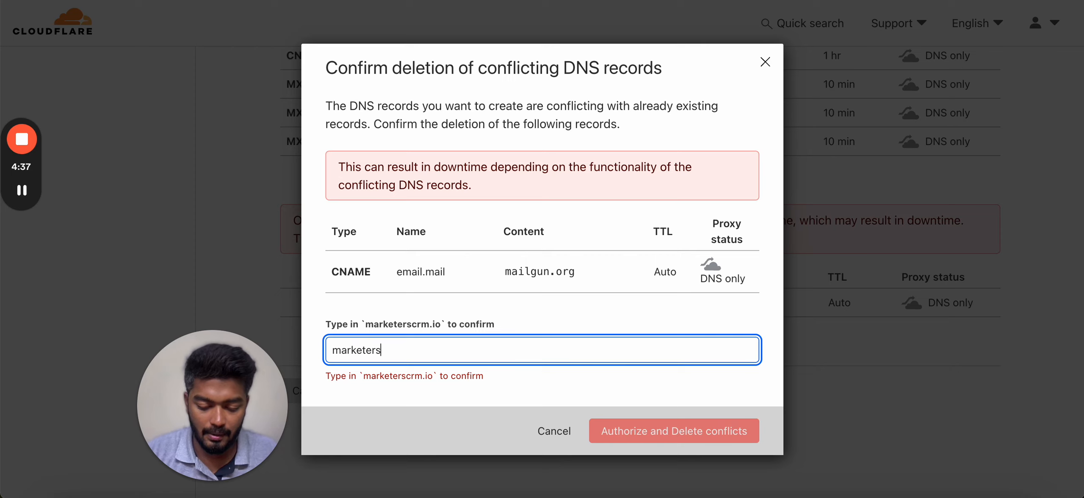
pyautogui.write('crm.io')
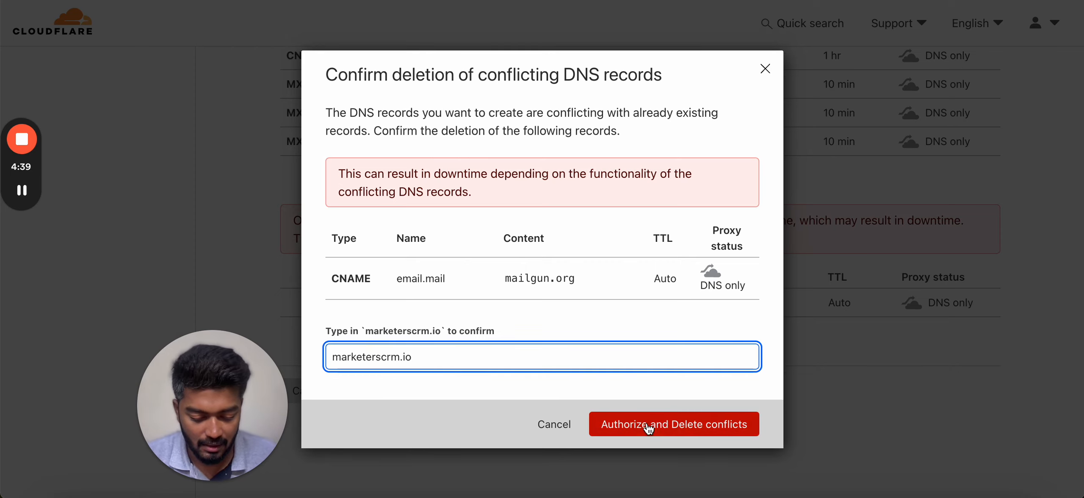
pyautogui.click(721, 432)
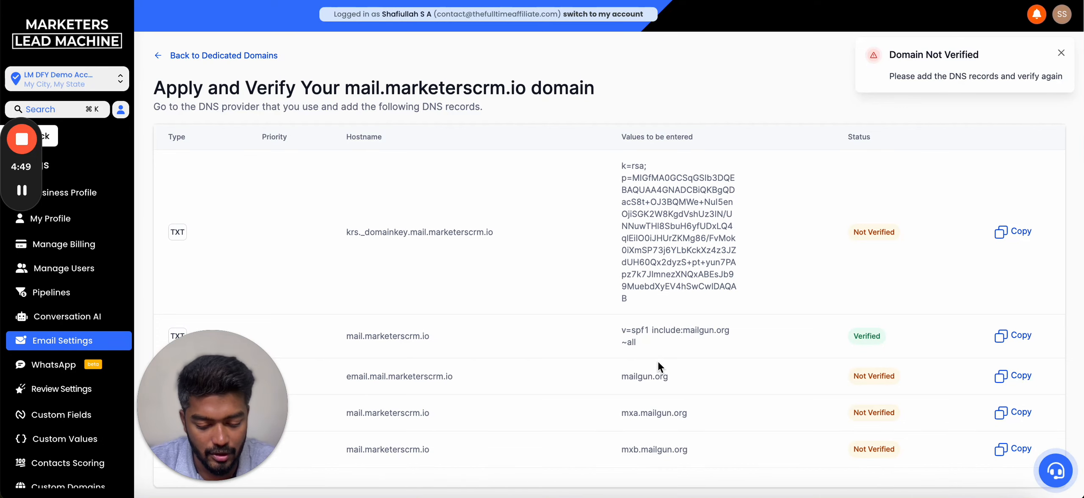
# - Retry verification, then reopen mail.marketerscrm.io's DNS records via Verify Now on its card
pyautogui.scroll(-1, 657, 359)
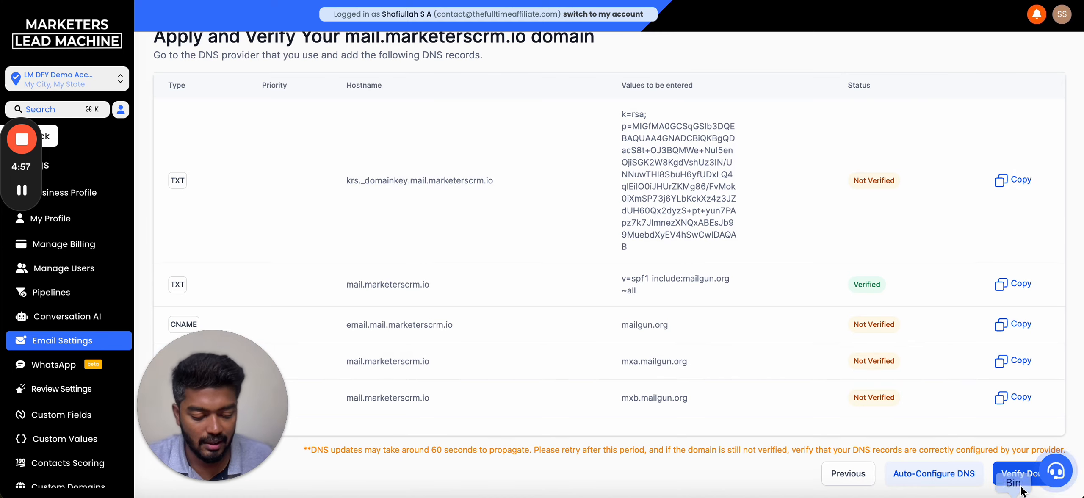
pyautogui.click(1013, 477)
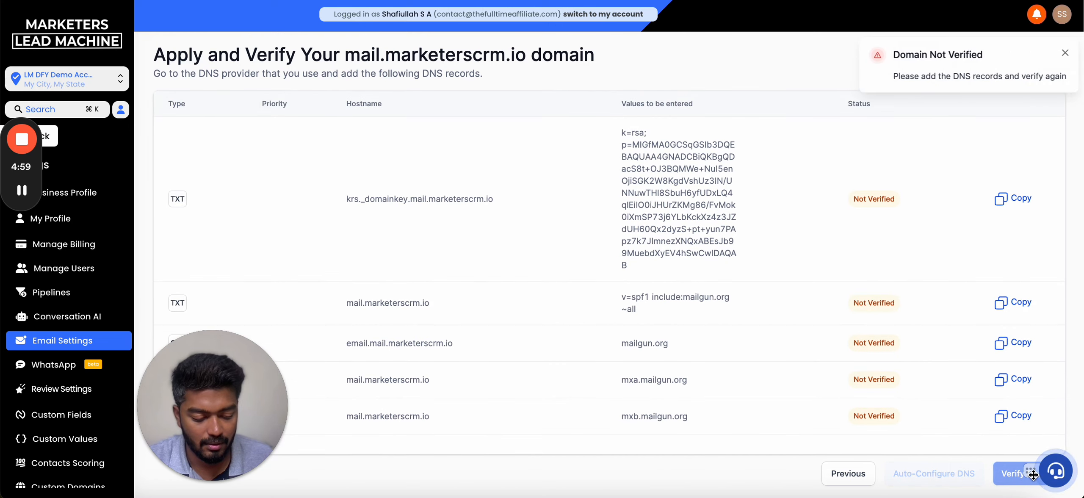
pyautogui.moveTo(1034, 467); pyautogui.dragTo(1031, 248)
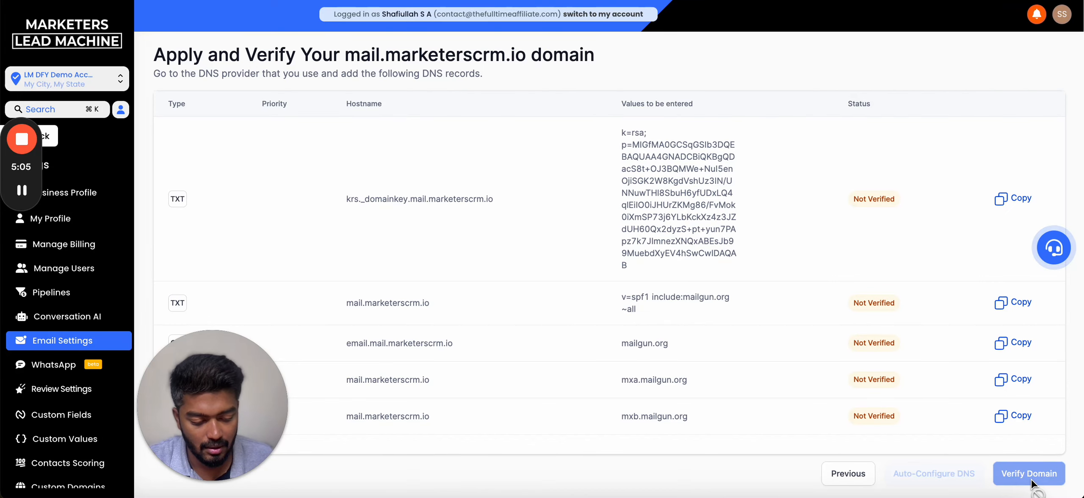
pyautogui.click(851, 476)
pyautogui.scroll(-1, 725, 373)
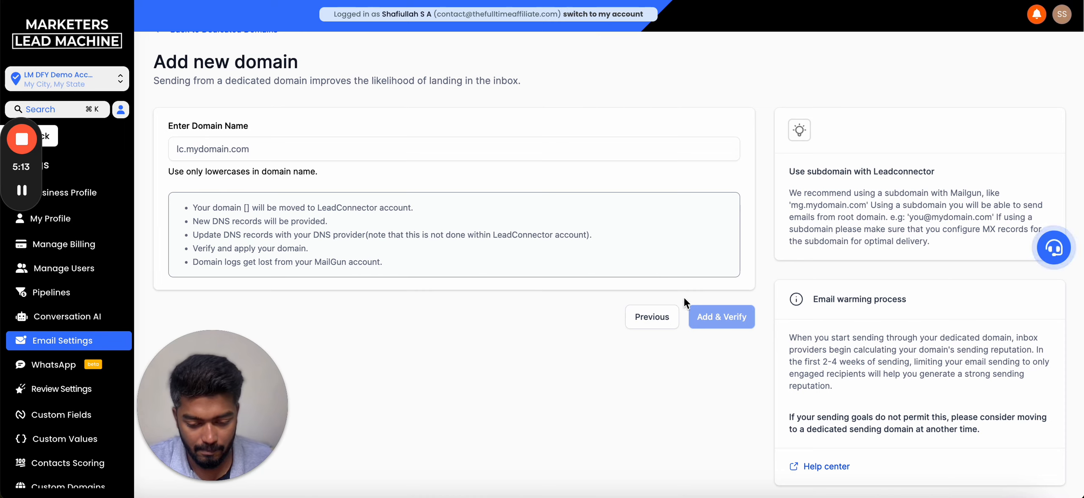
pyautogui.click(656, 319)
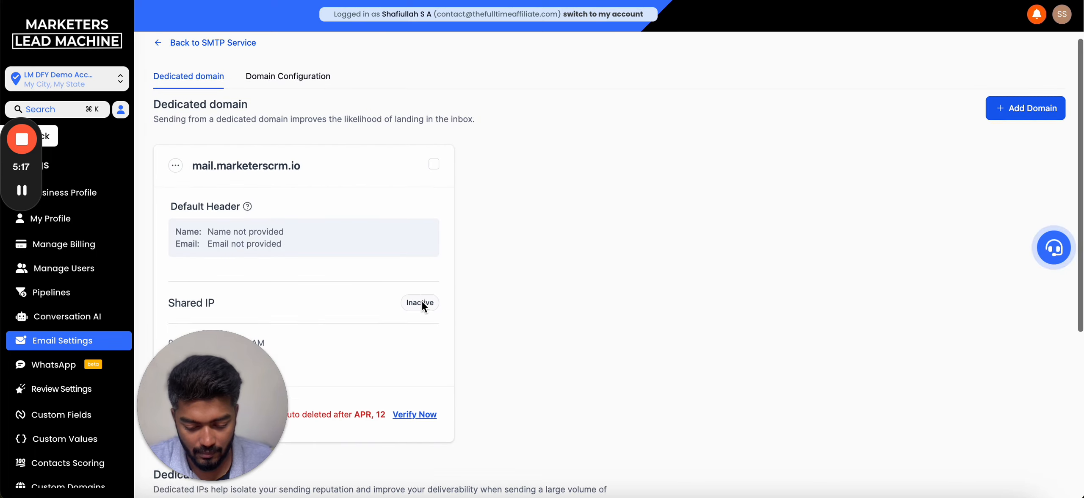
pyautogui.scroll(-2, 422, 302)
pyautogui.click(426, 368)
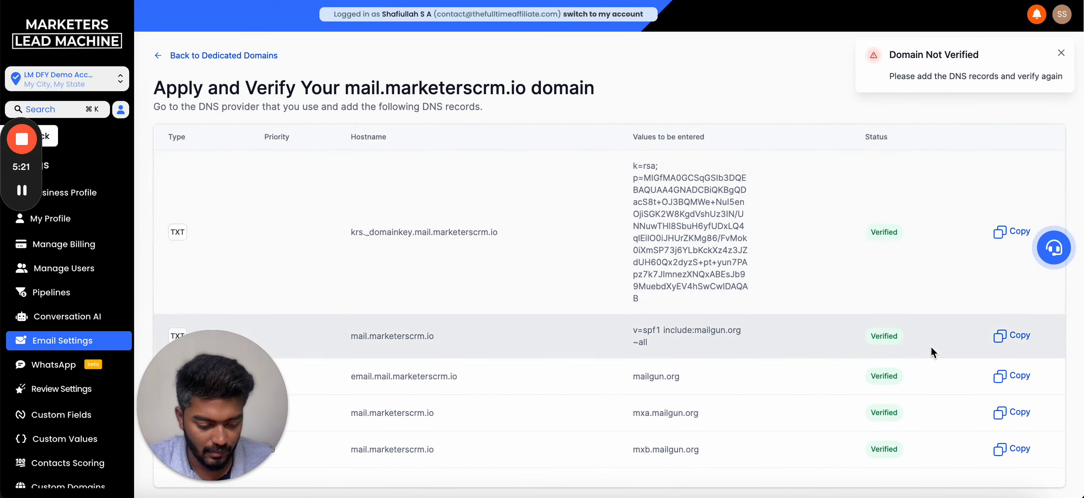
# - Run Verify Domain again with all records Verified, then go back to Dedicated Domains
pyautogui.scroll(-1, 939, 375)
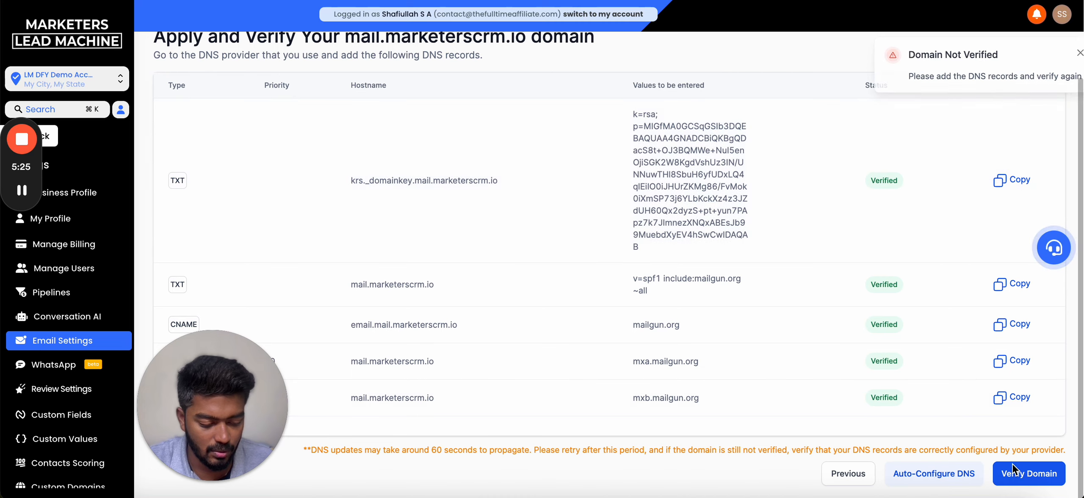
pyautogui.click(1031, 478)
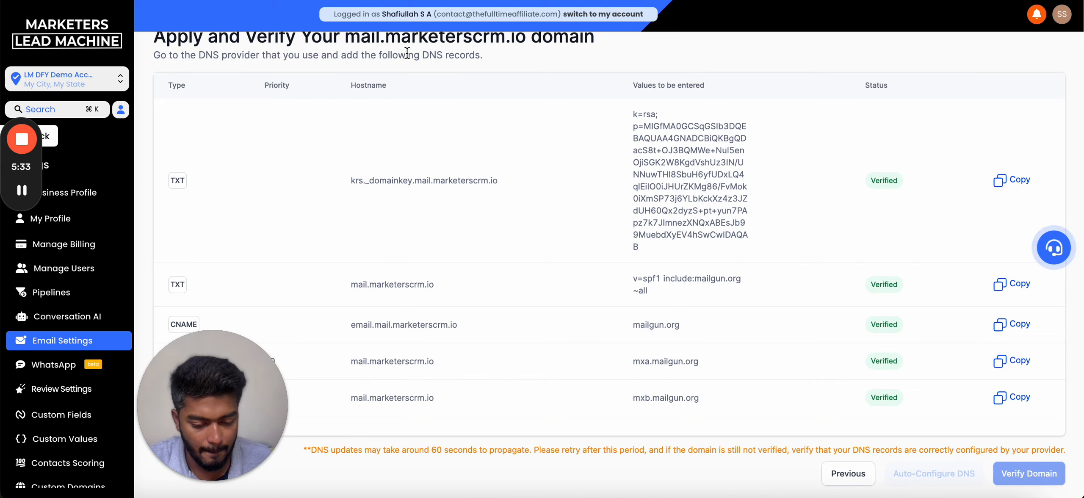
pyautogui.scroll(2, 376, 53)
pyautogui.click(180, 55)
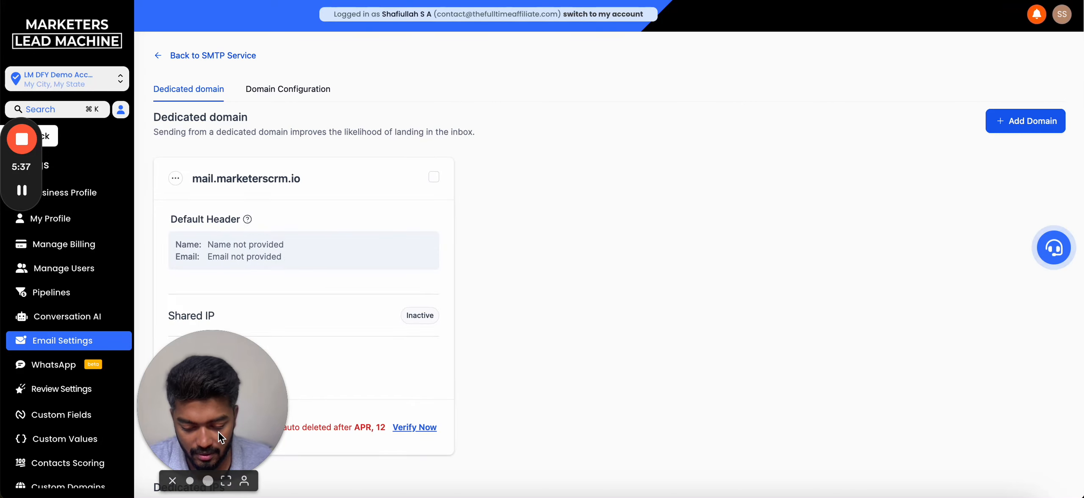
pyautogui.moveTo(219, 432); pyautogui.dragTo(820, 437)
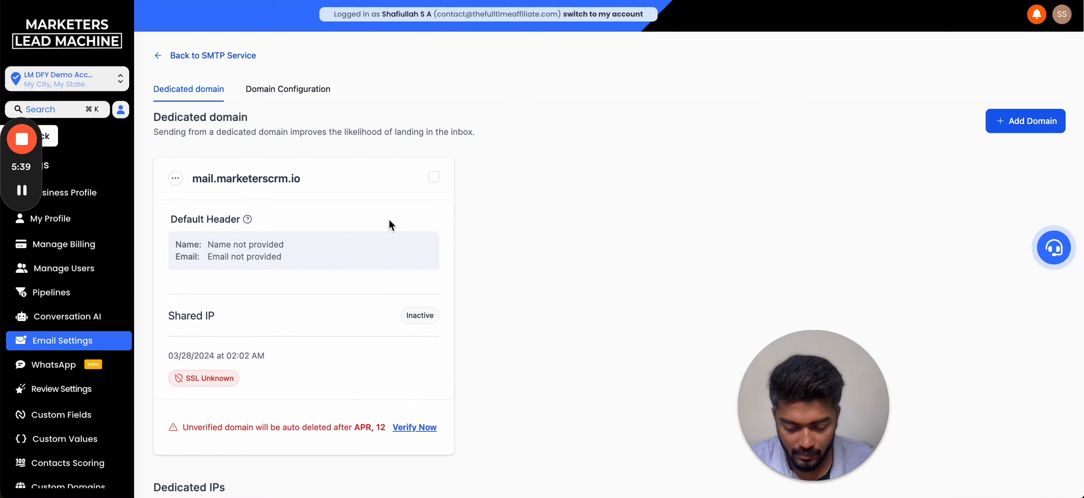
pyautogui.scroll(-1, 390, 224)
# - Select mail.marketerscrm.io and verify it from its actions menu until SSL shows Issued
pyautogui.click(434, 167)
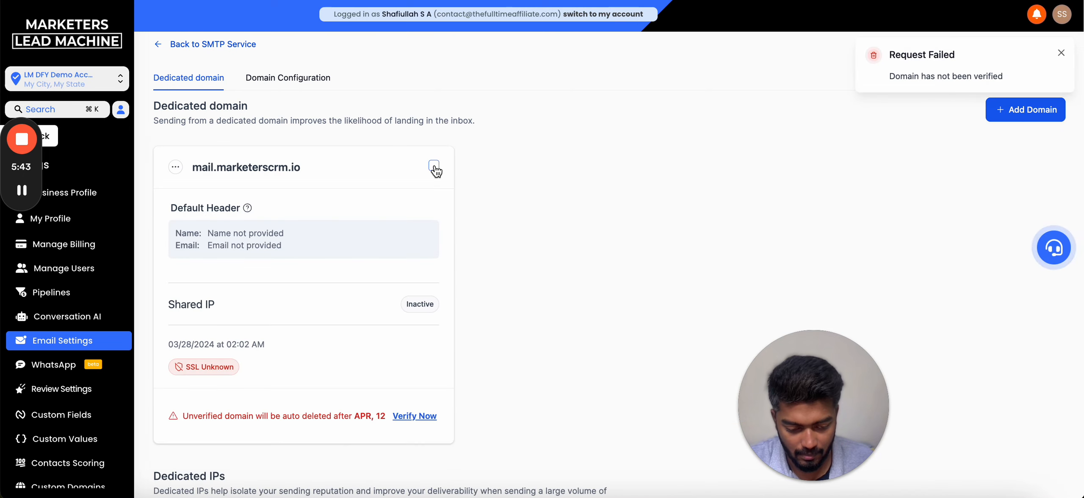
pyautogui.click(175, 167)
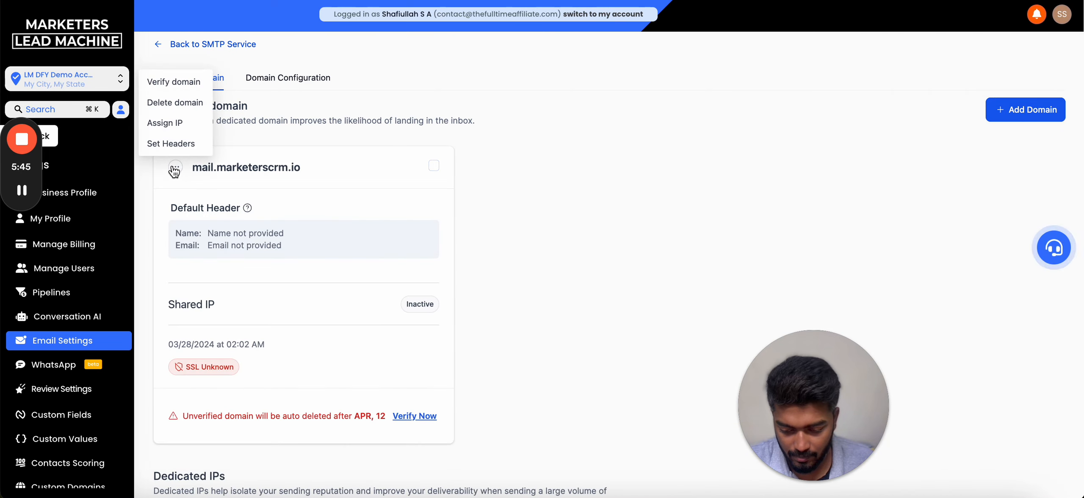
pyautogui.click(174, 81)
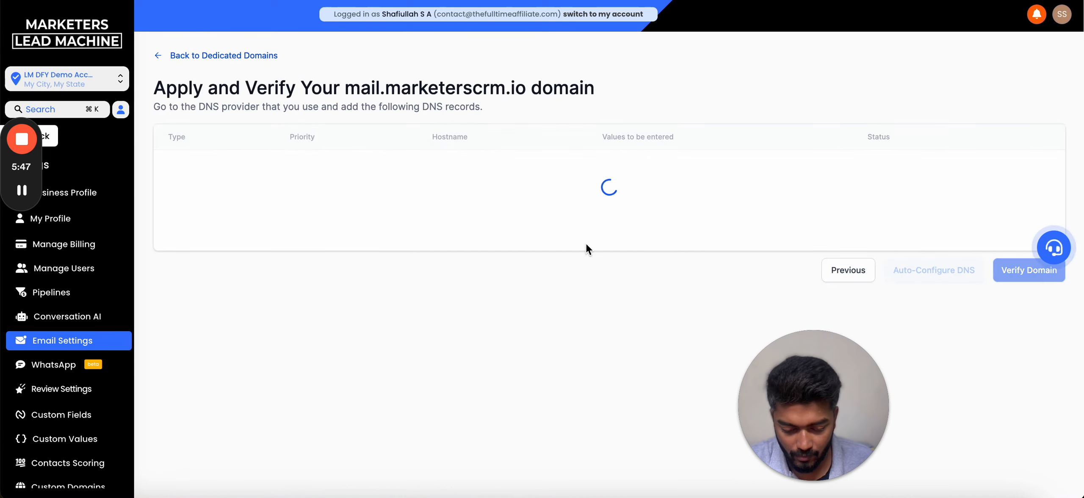
pyautogui.moveTo(822, 370); pyautogui.dragTo(222, 465)
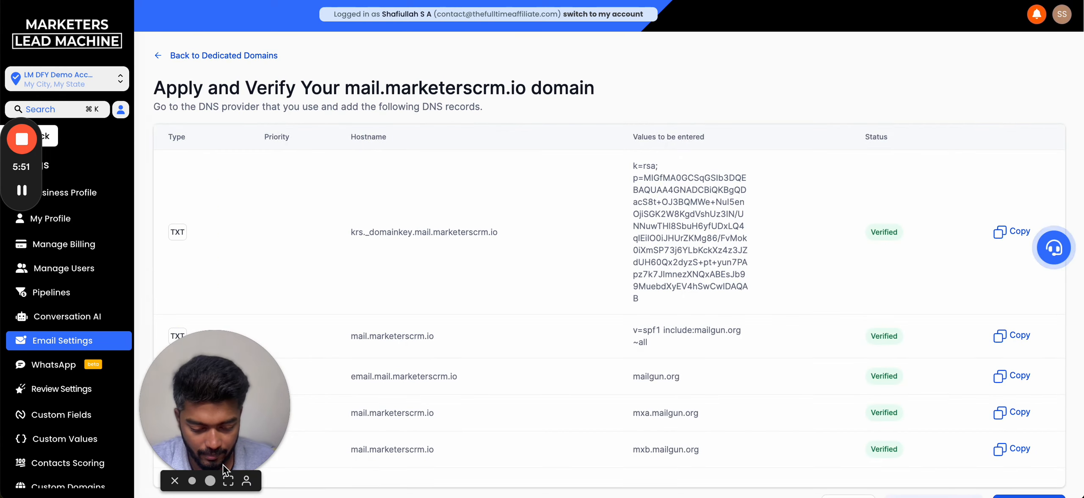
pyautogui.scroll(-1, 762, 386)
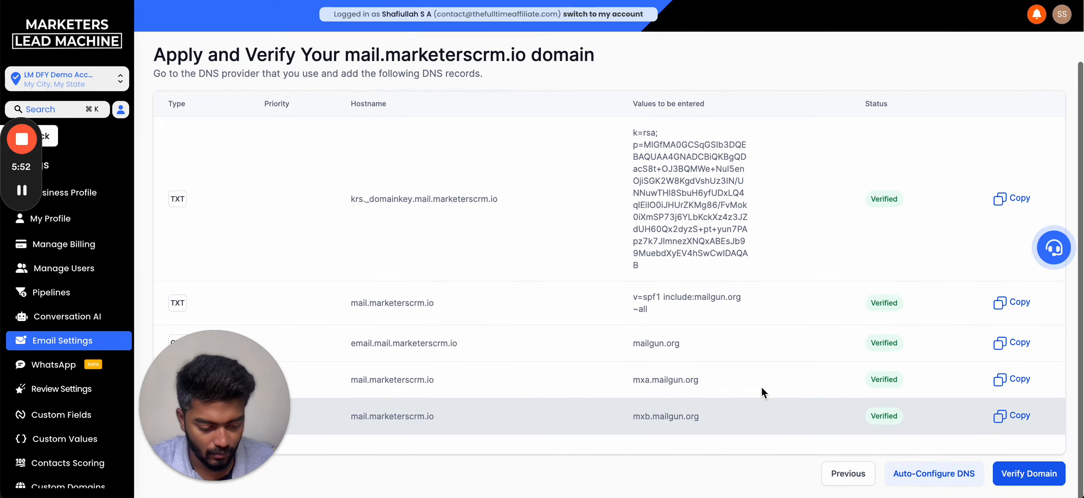
pyautogui.click(1030, 475)
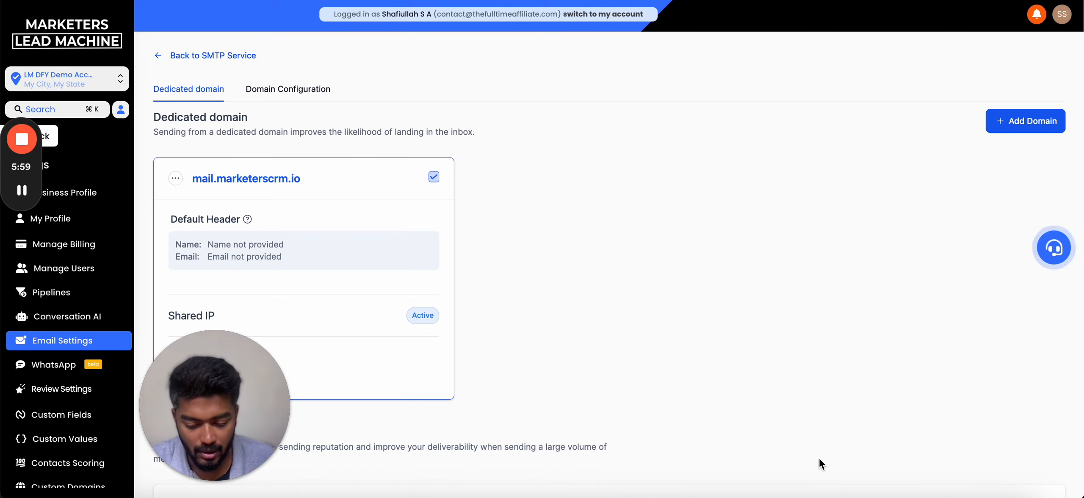
pyautogui.moveTo(223, 417); pyautogui.dragTo(657, 417)
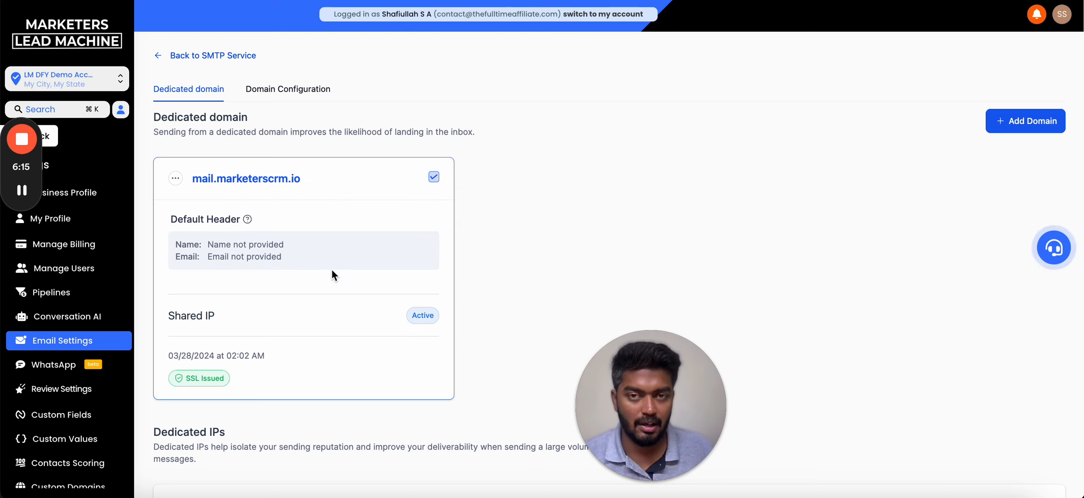
# - Enter the sender's name and e-mail address as mail.marketerscrm.io's default header
pyautogui.click(177, 179)
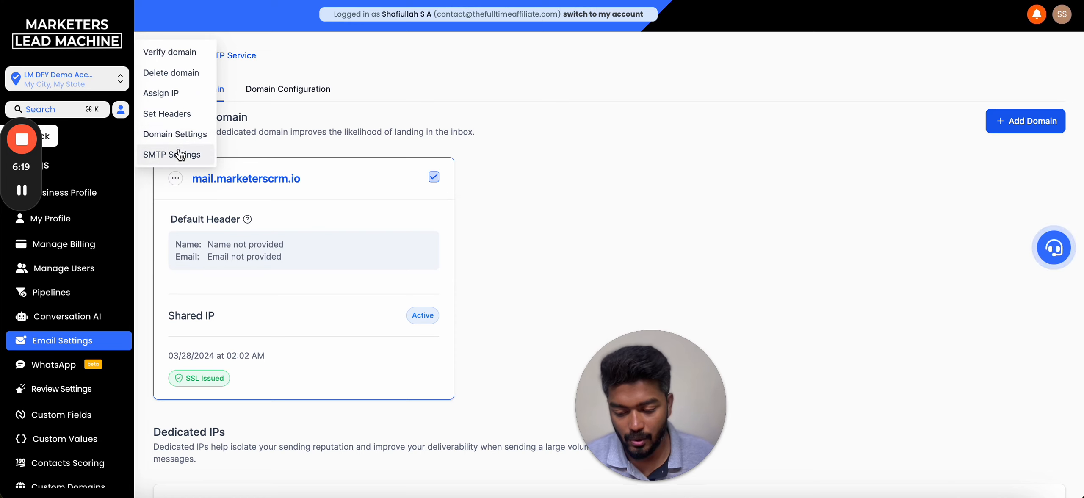
pyautogui.click(197, 120)
pyautogui.click(513, 269)
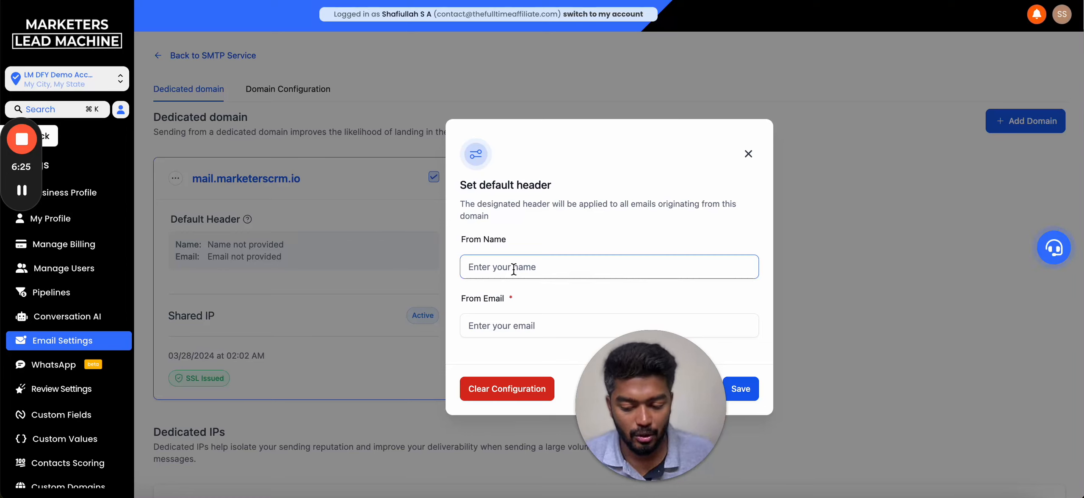
pyautogui.write('Sha')
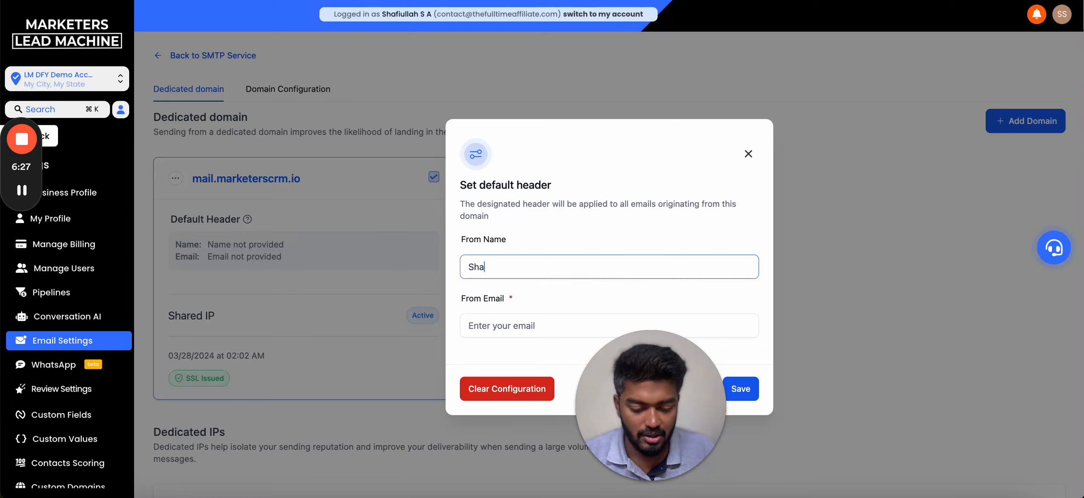
pyautogui.write('fiulllah S A')
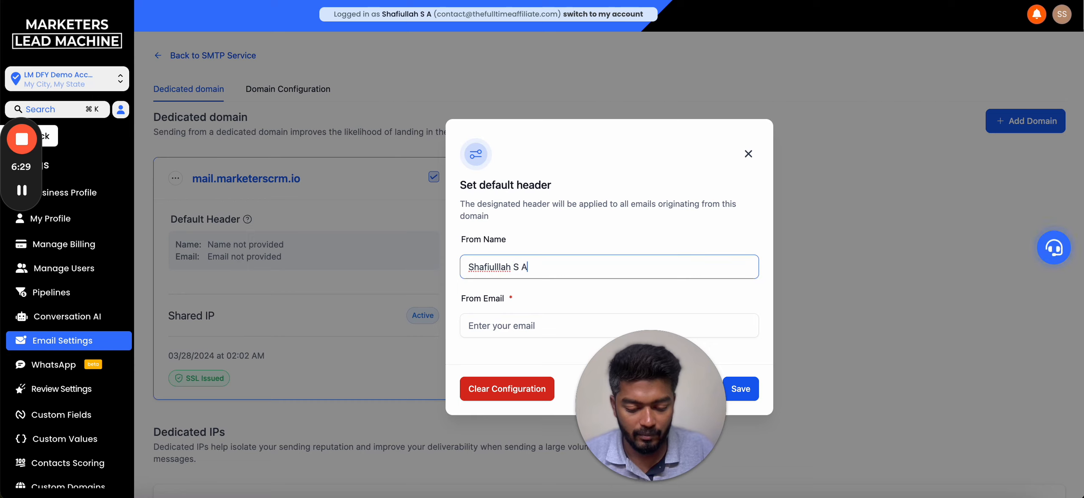
pyautogui.click(531, 319)
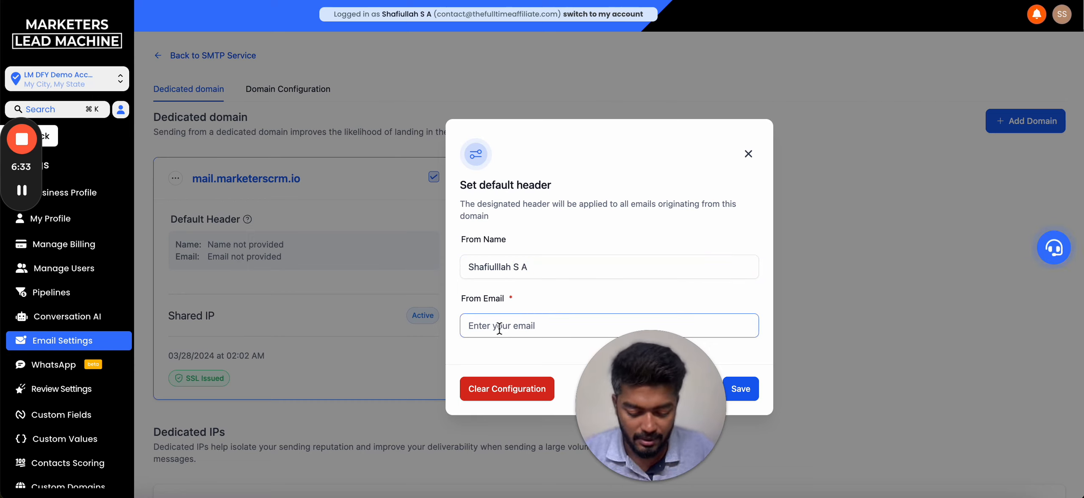
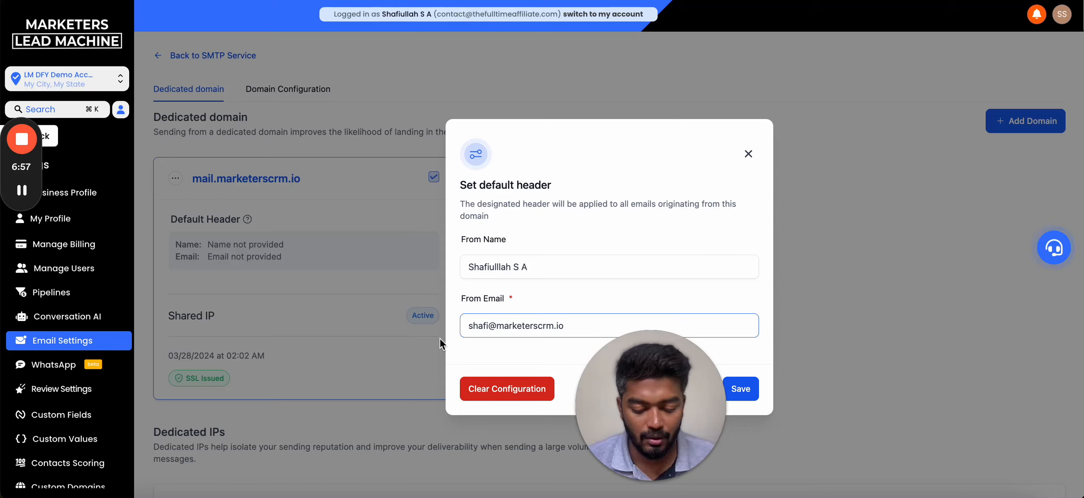
# - Check the From Email value and save the default header despite the DMARC warning
pyautogui.moveTo(467, 326); pyautogui.dragTo(577, 338)
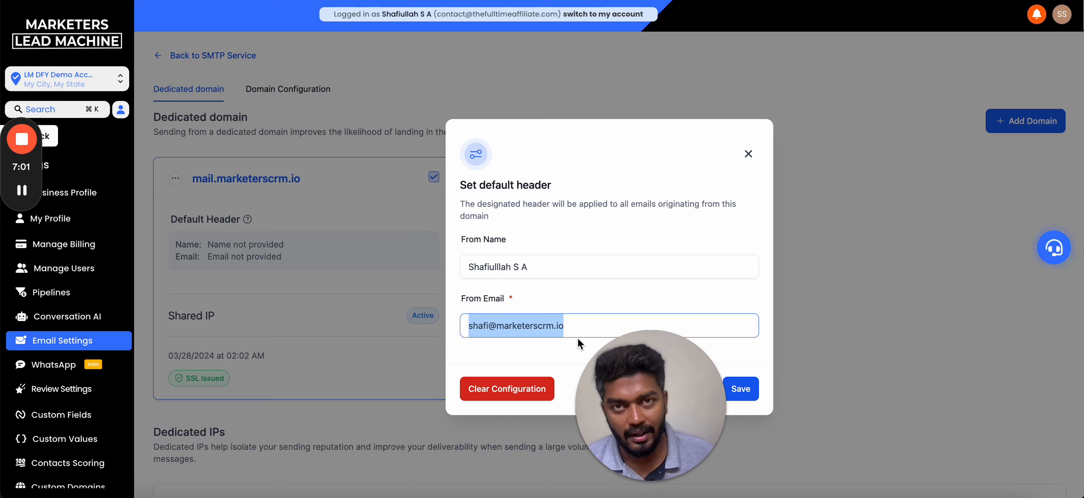
pyautogui.moveTo(680, 388); pyautogui.dragTo(244, 413)
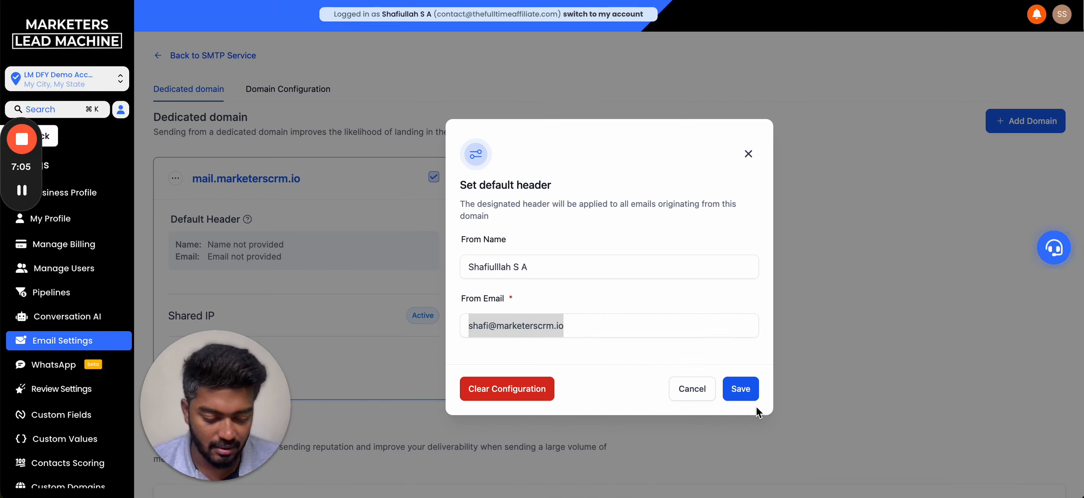
pyautogui.click(743, 390)
pyautogui.click(746, 390)
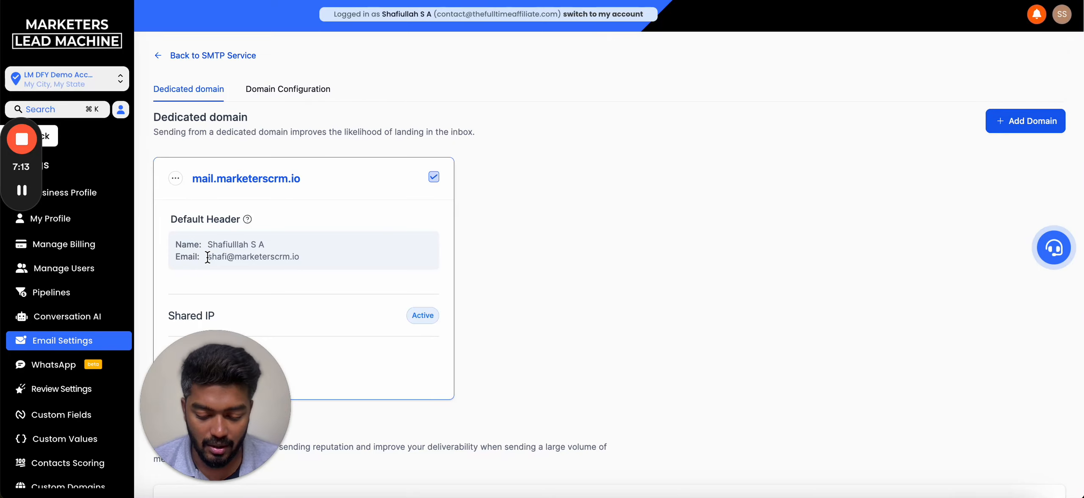
pyautogui.moveTo(208, 422); pyautogui.dragTo(618, 455)
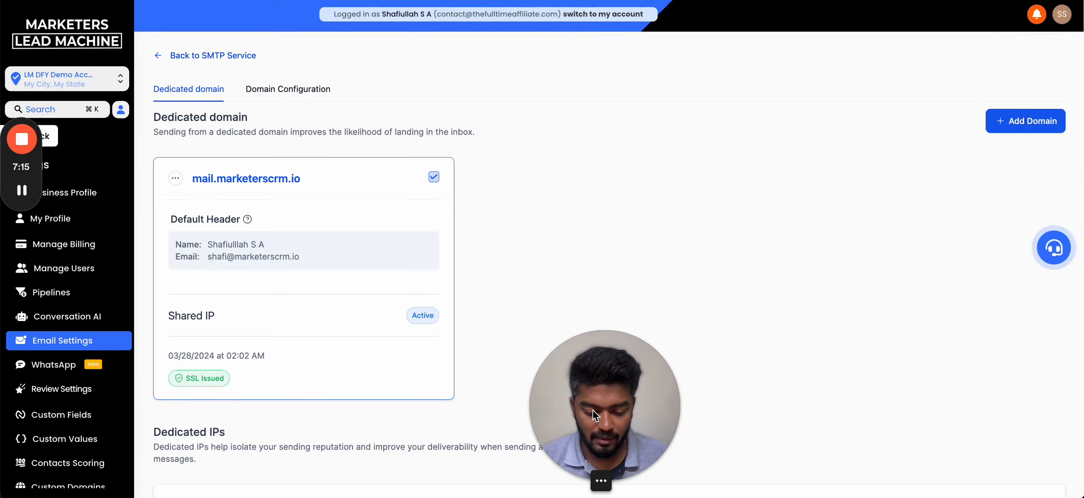
pyautogui.moveTo(593, 410); pyautogui.dragTo(1014, 449)
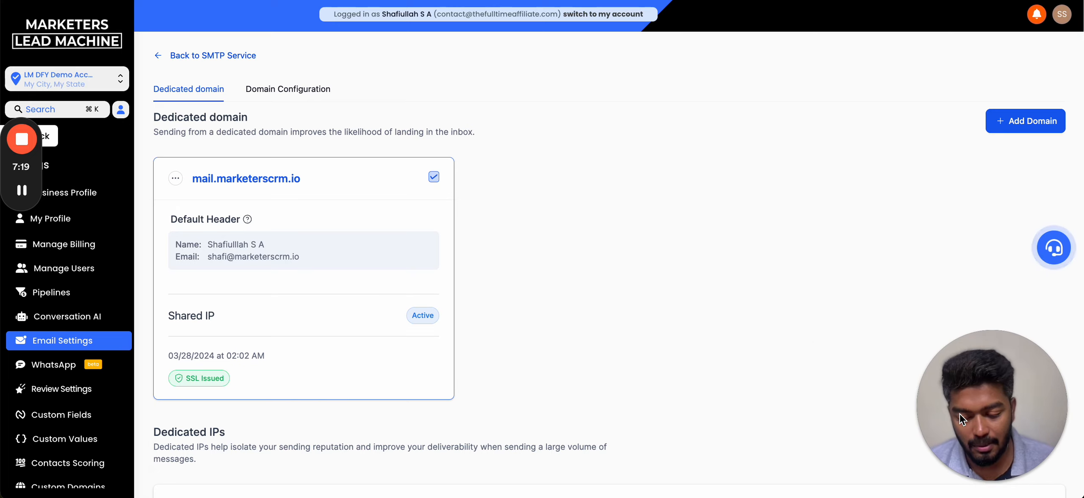
# - Go from settings through Conversations to the Contacts list with its 2 saved contacts
pyautogui.click(54, 141)
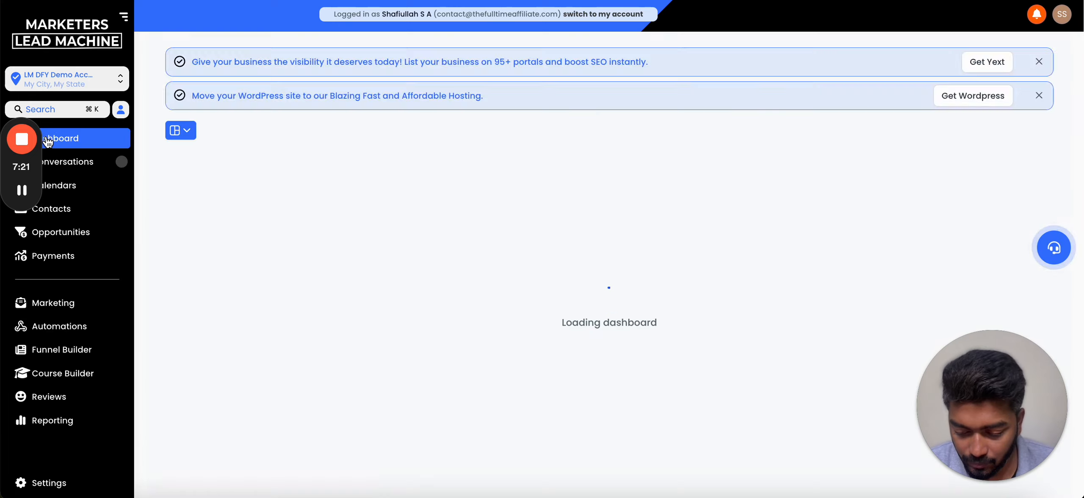
pyautogui.click(90, 169)
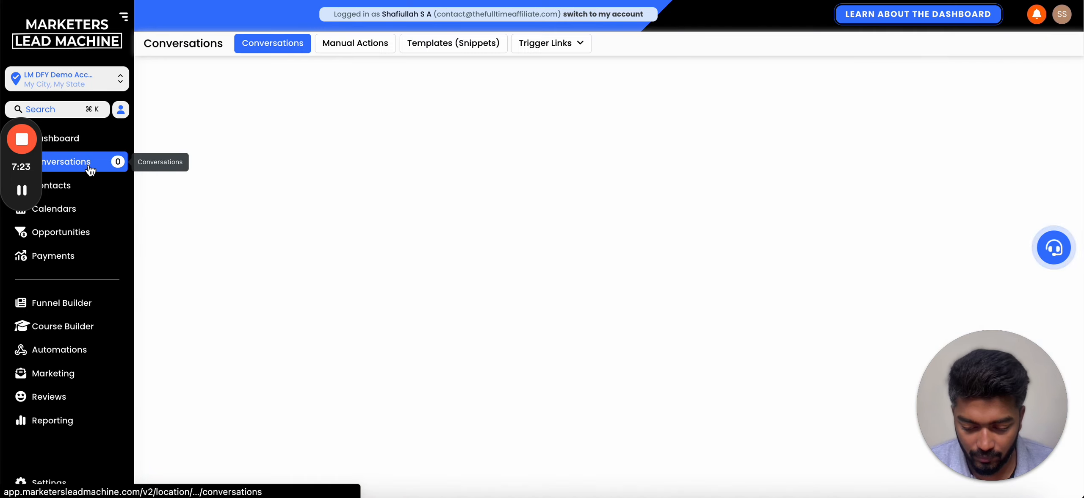
pyautogui.click(72, 186)
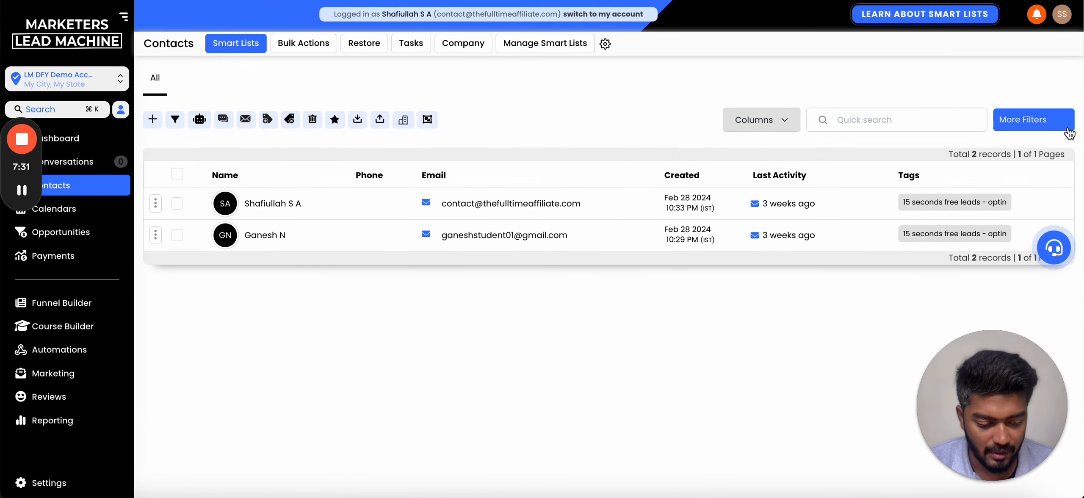
# - On the first contact's record, draft an email with subject 'Test Email' and body 'Hey There'
pyautogui.click(613, 206)
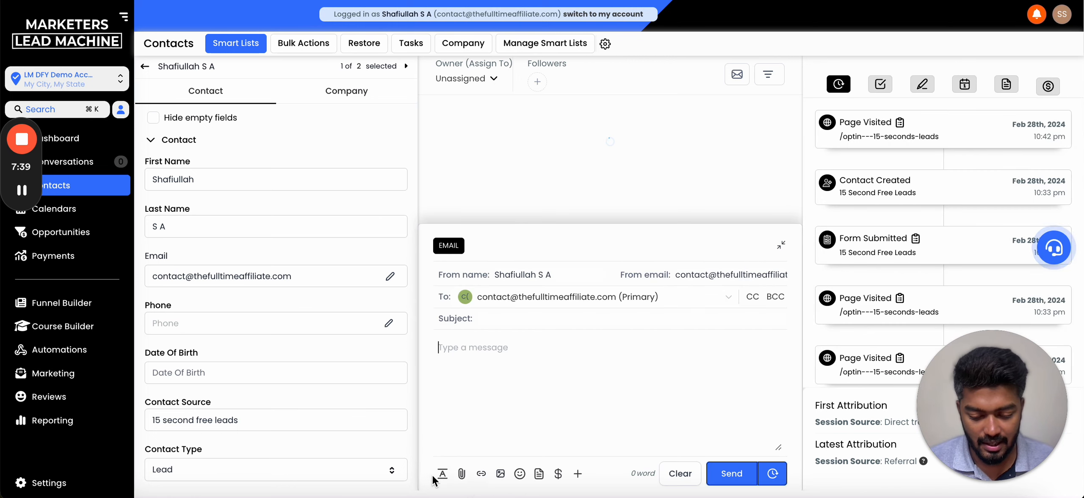
pyautogui.click(506, 319)
pyautogui.write('Test Email')
pyautogui.click(504, 348)
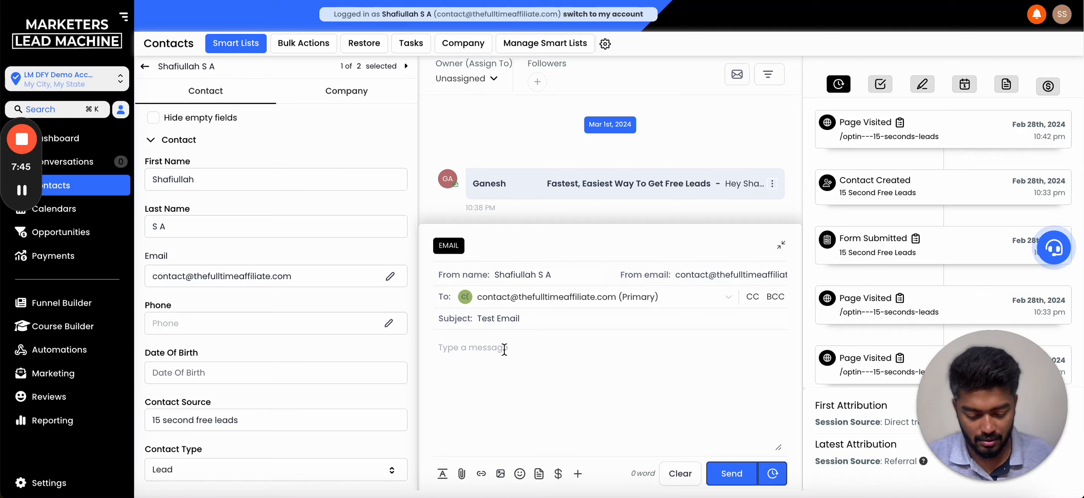
pyautogui.write('Hey There')
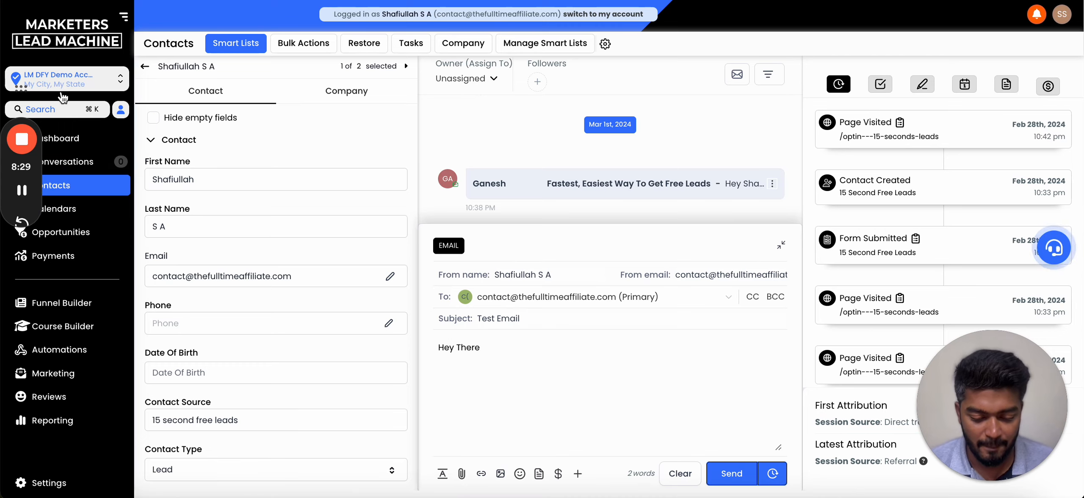
# - Try sending the test email and dismiss the contact-unsubscribed error
pyautogui.click(727, 479)
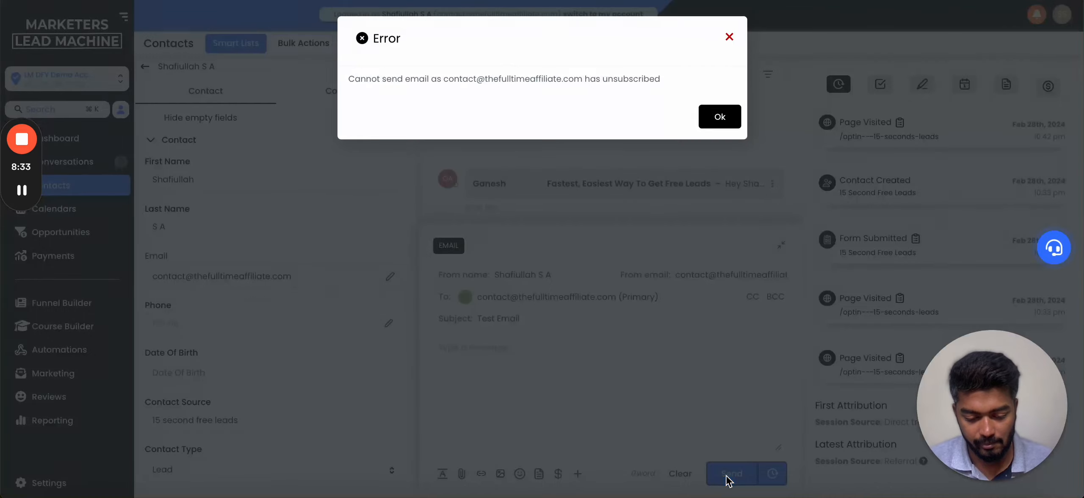
pyautogui.click(727, 123)
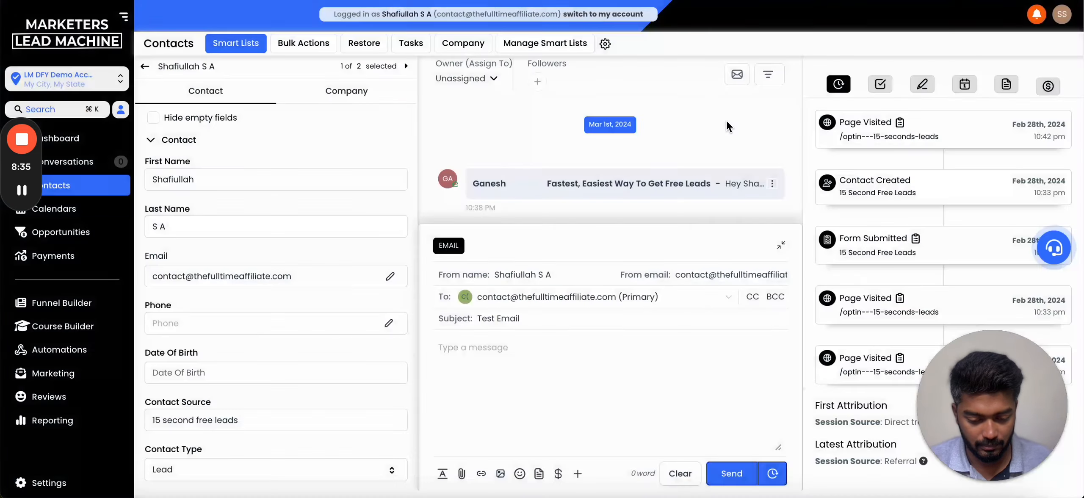
pyautogui.scroll(-8, 280, 432)
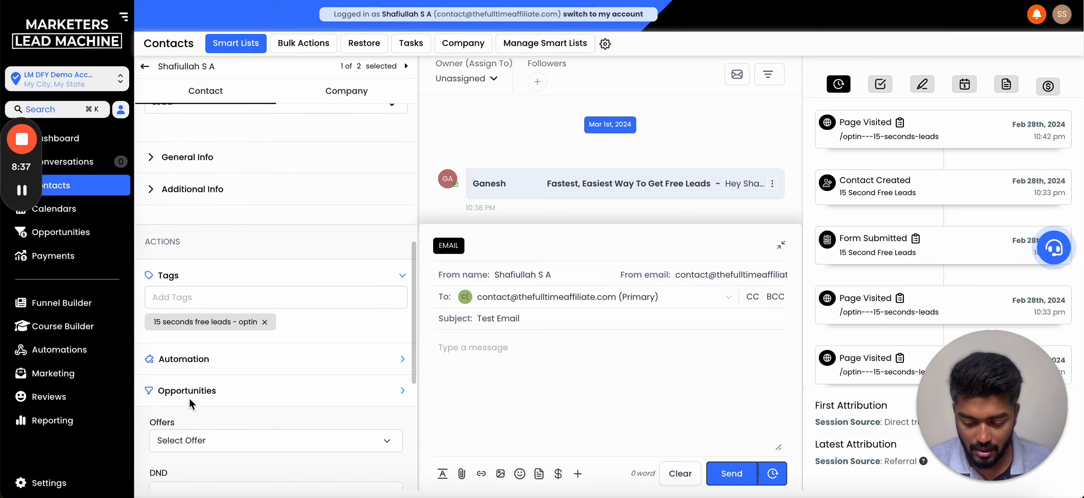
pyautogui.scroll(-3, 180, 372)
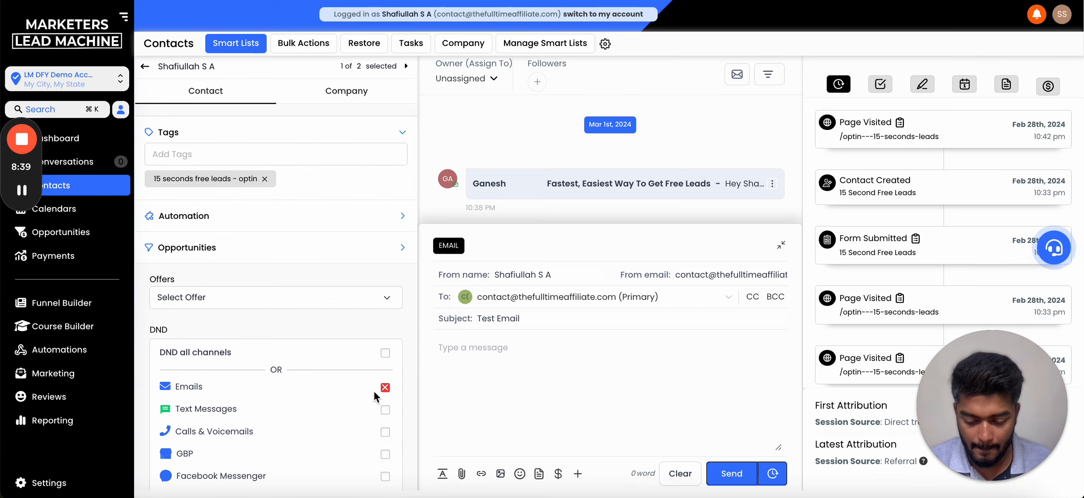
pyautogui.scroll(-3, 387, 395)
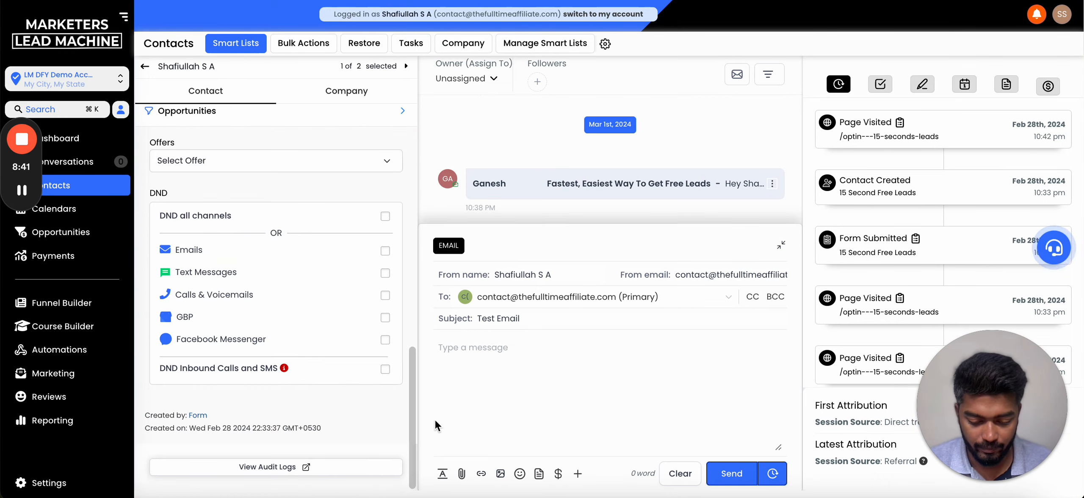
# - Retry the send, then reopen the composer and retype the 'Hey There' body
pyautogui.click(733, 474)
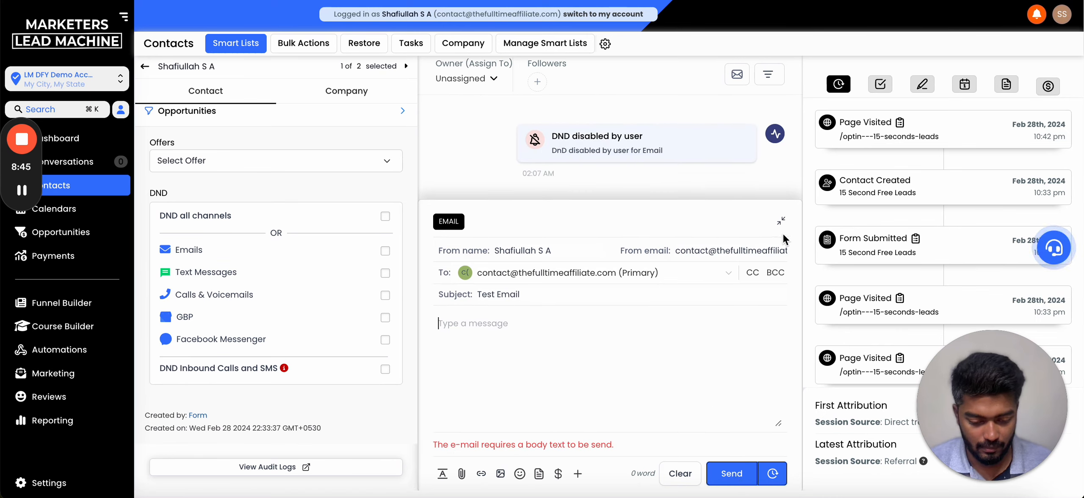
pyautogui.click(782, 220)
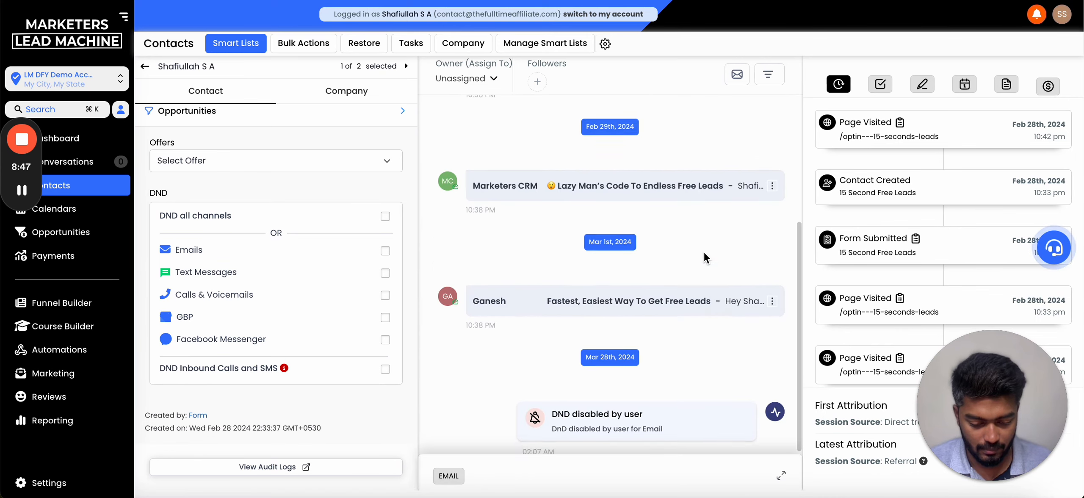
pyautogui.click(448, 477)
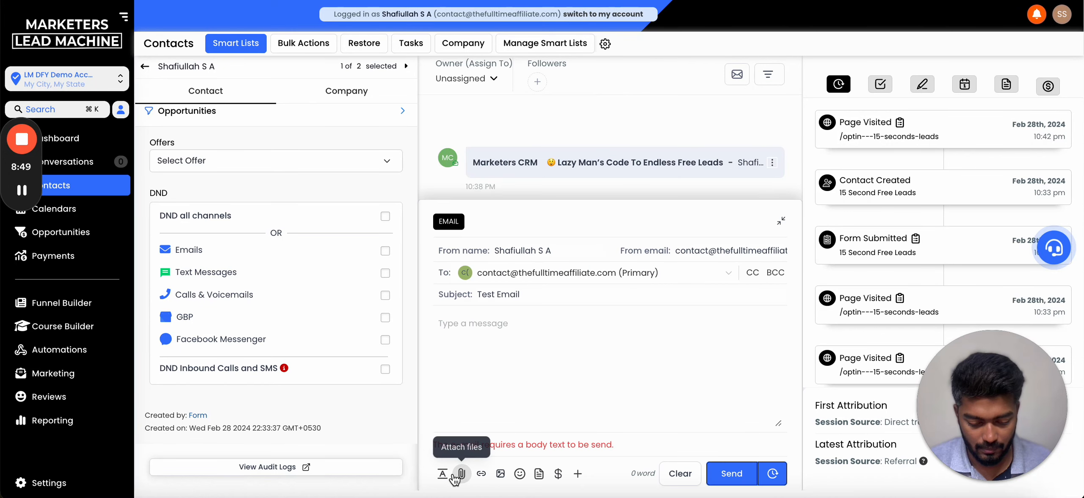
pyautogui.write('Hey There')
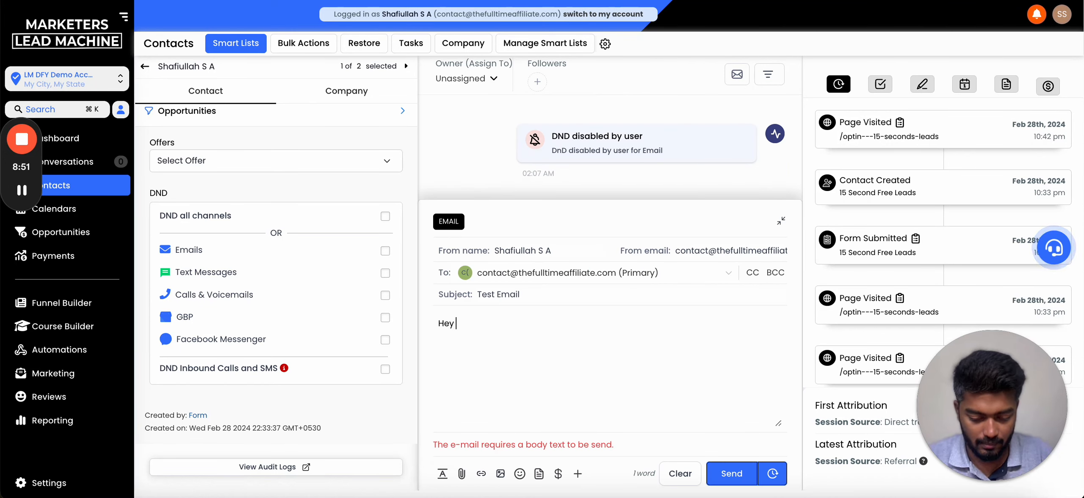
# - Replace the sender e-mail address with the domain's sender address
pyautogui.click(585, 254)
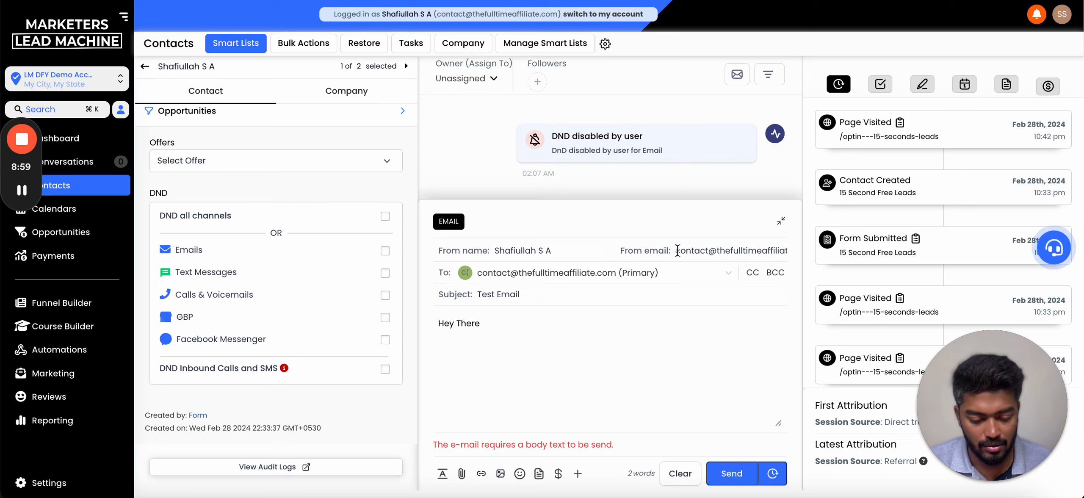
pyautogui.moveTo(676, 250); pyautogui.dragTo(787, 250)
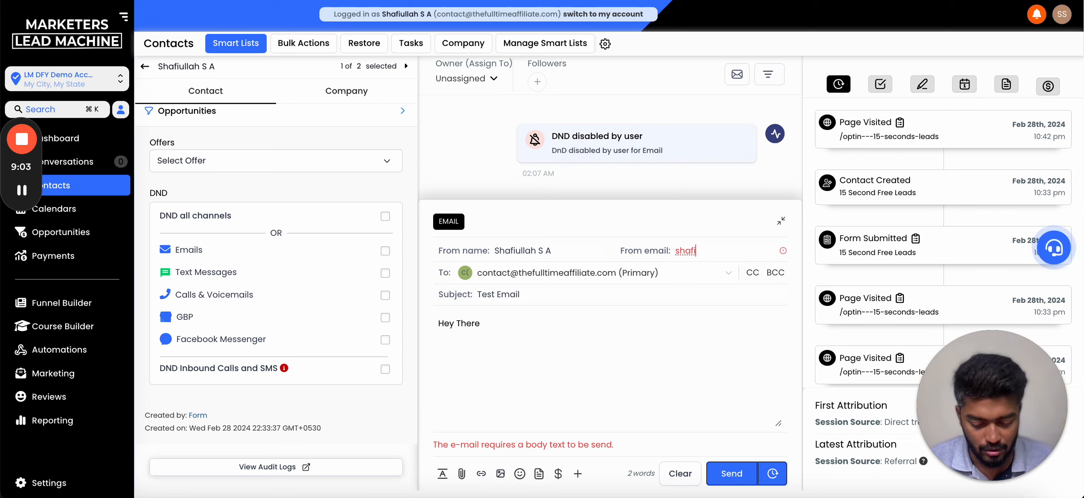
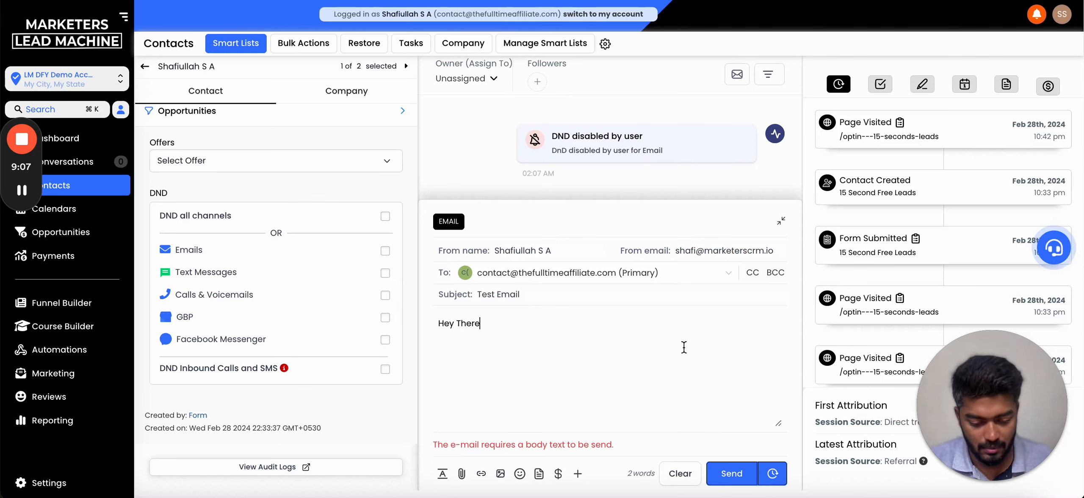
# - Add a 'Cheers' sign-off with the sender's name on a new line of the body
pyautogui.click(595, 381)
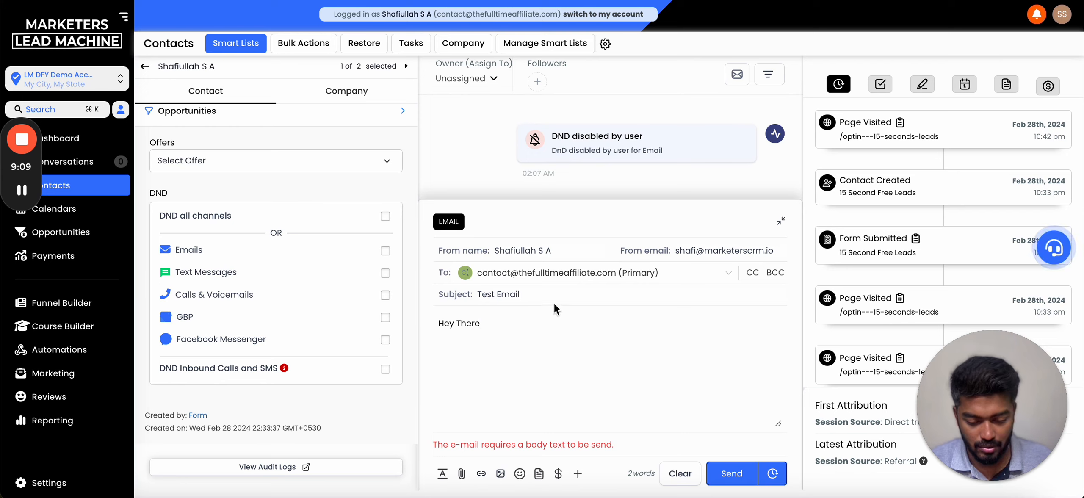
pyautogui.click(561, 327)
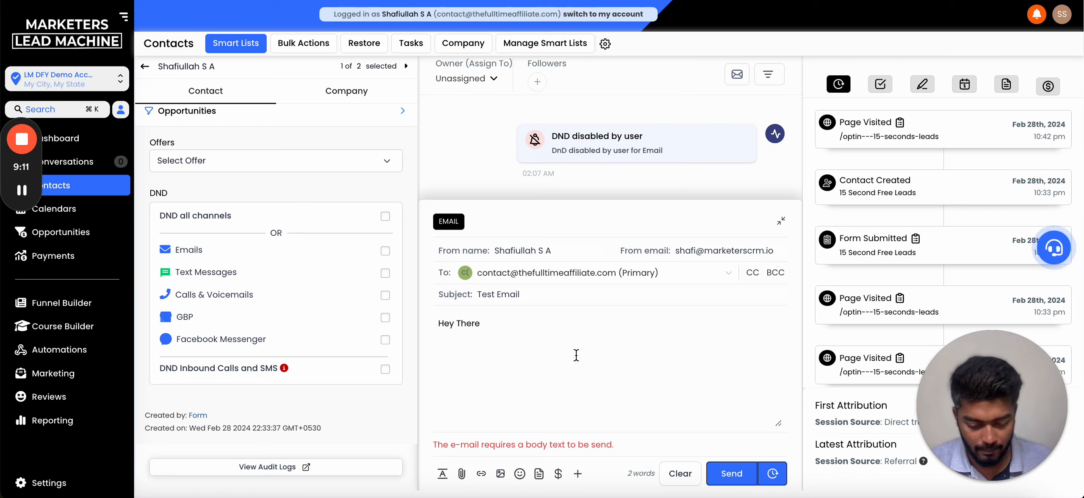
pyautogui.press('Return')
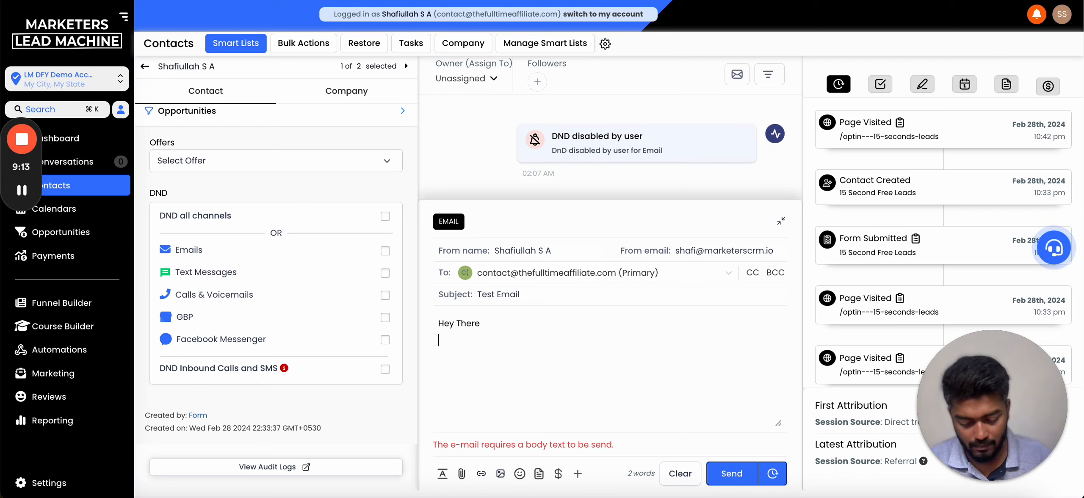
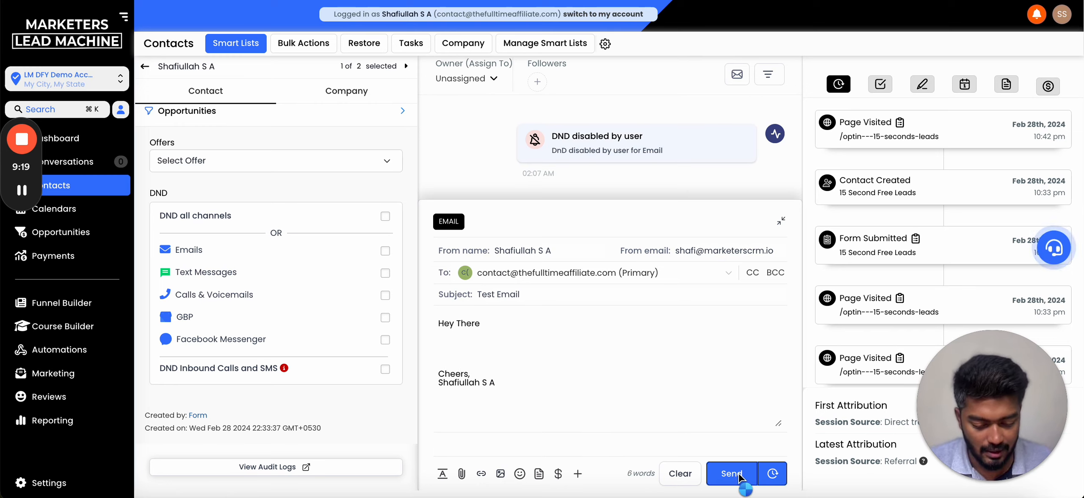
# - Send the Test Email and expand it in the contact's conversation thread
pyautogui.click(737, 474)
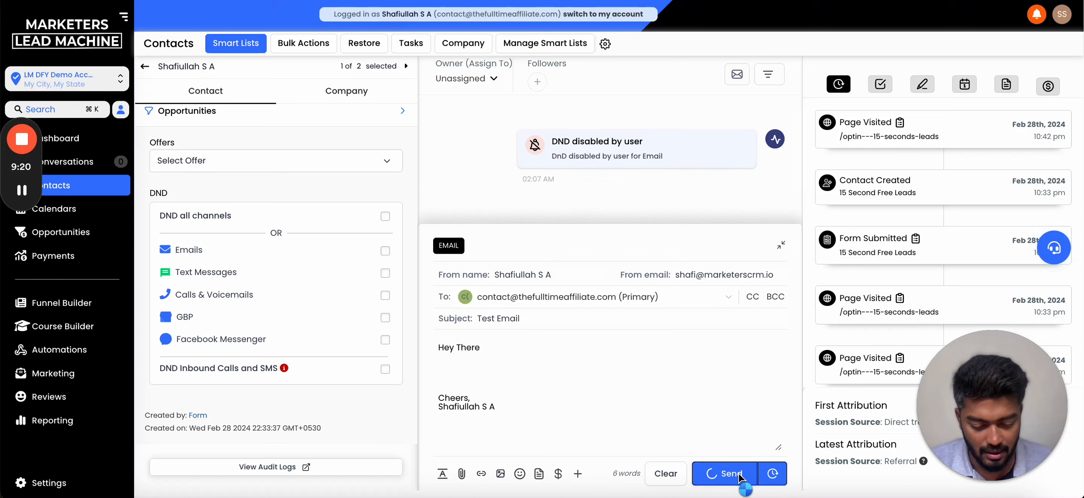
pyautogui.click(782, 246)
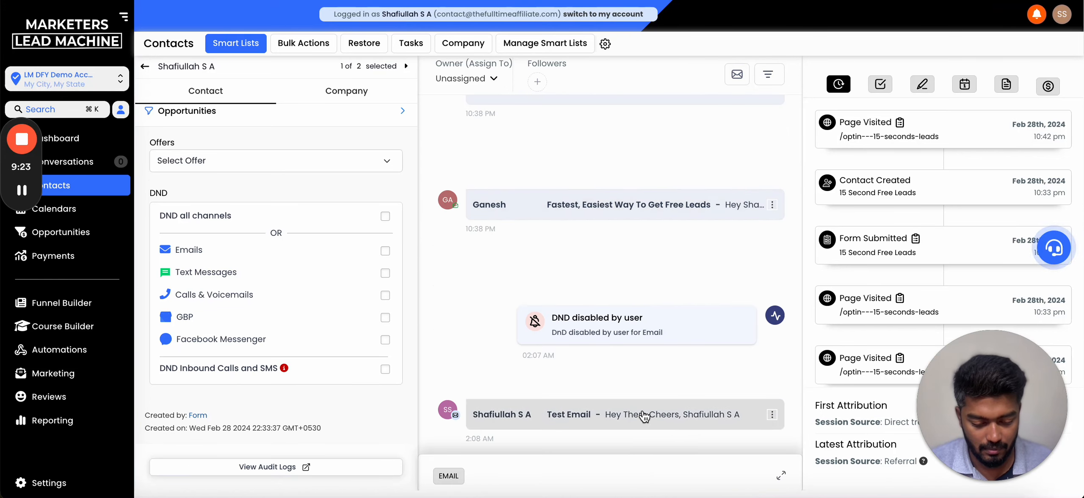
pyautogui.click(642, 413)
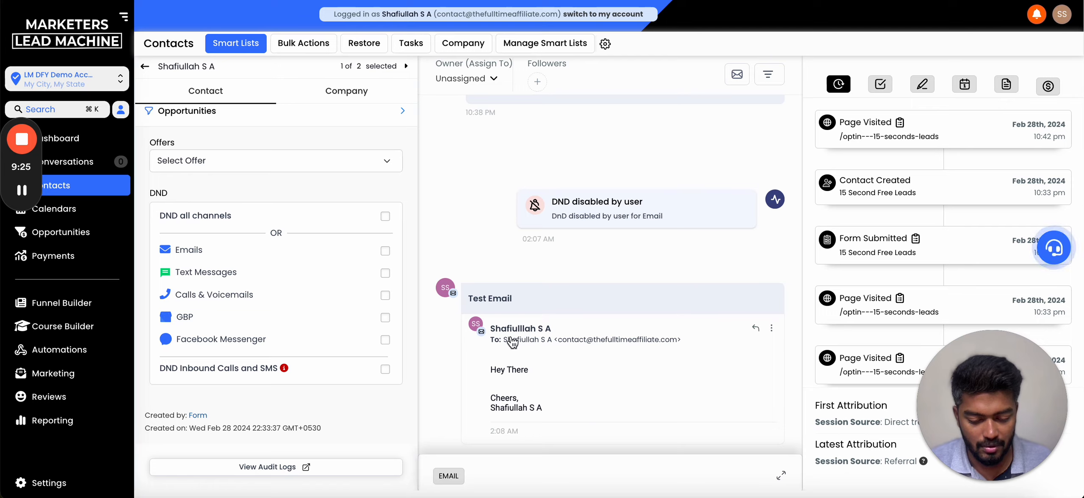
# - In a new tab, open the received Test Email in iCloud Mail and check its recipient address
pyautogui.press('super+t')
pyautogui.write('iclo')
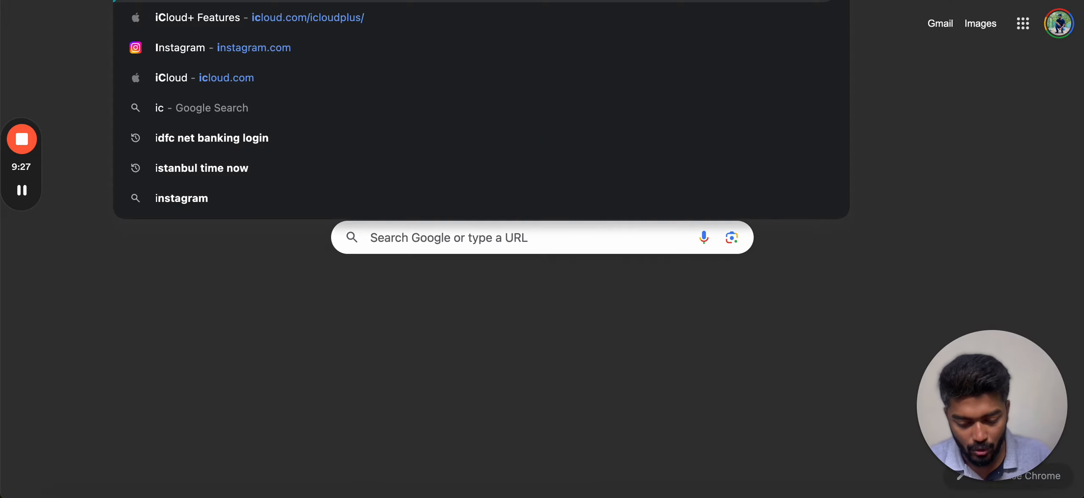
pyautogui.press('Return')
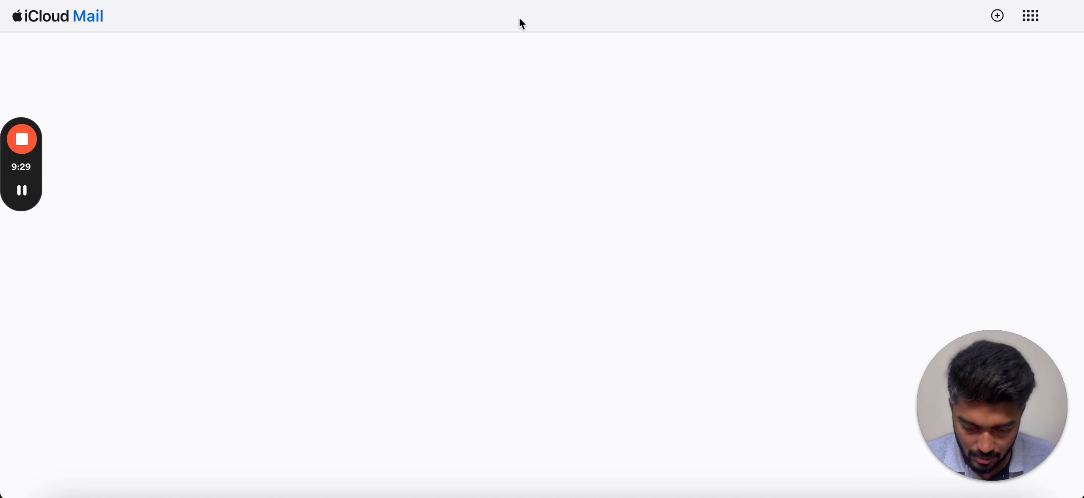
pyautogui.click(314, 140)
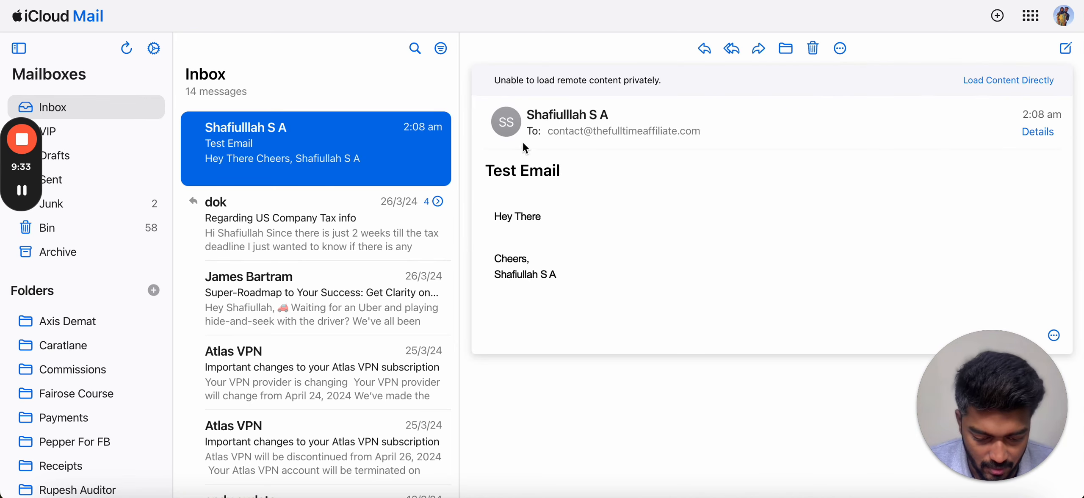
pyautogui.click(532, 190)
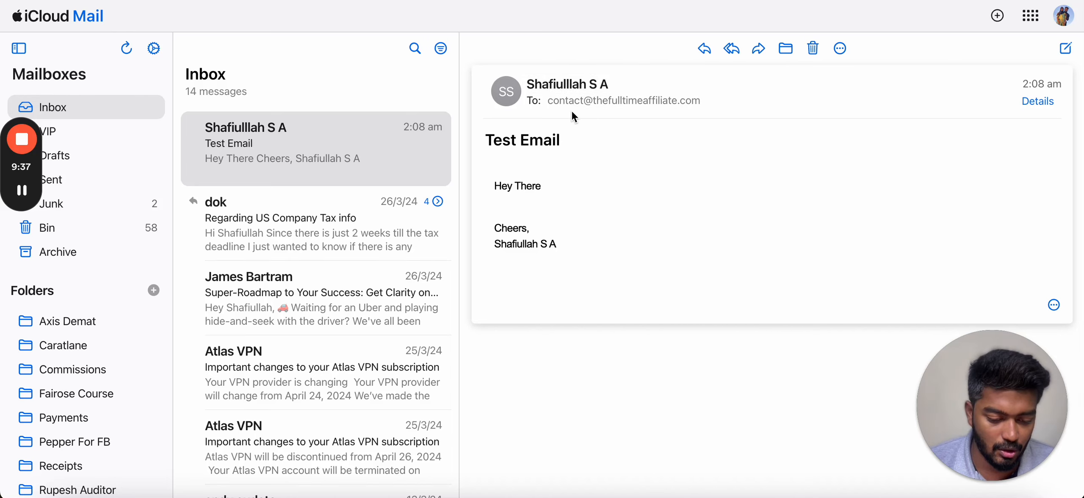
pyautogui.click(700, 100)
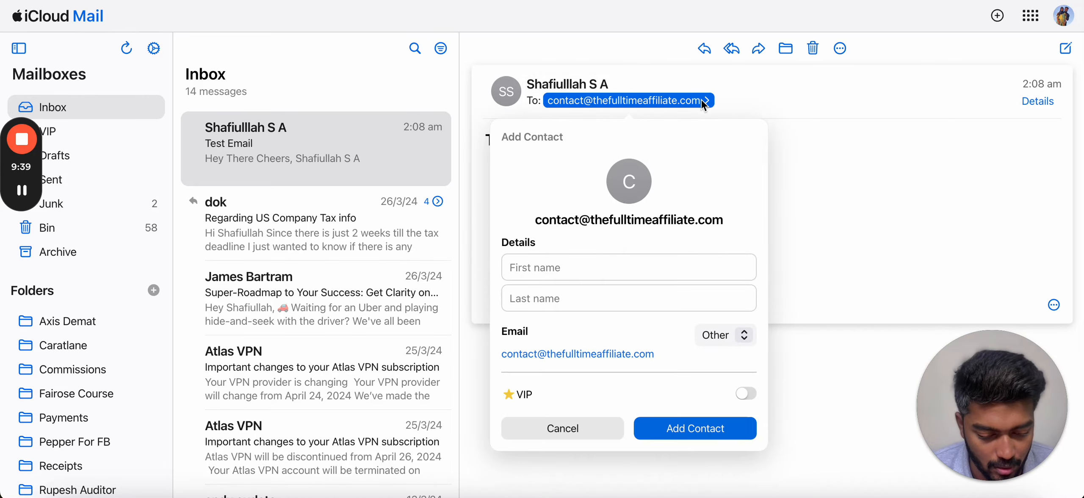
pyautogui.click(789, 152)
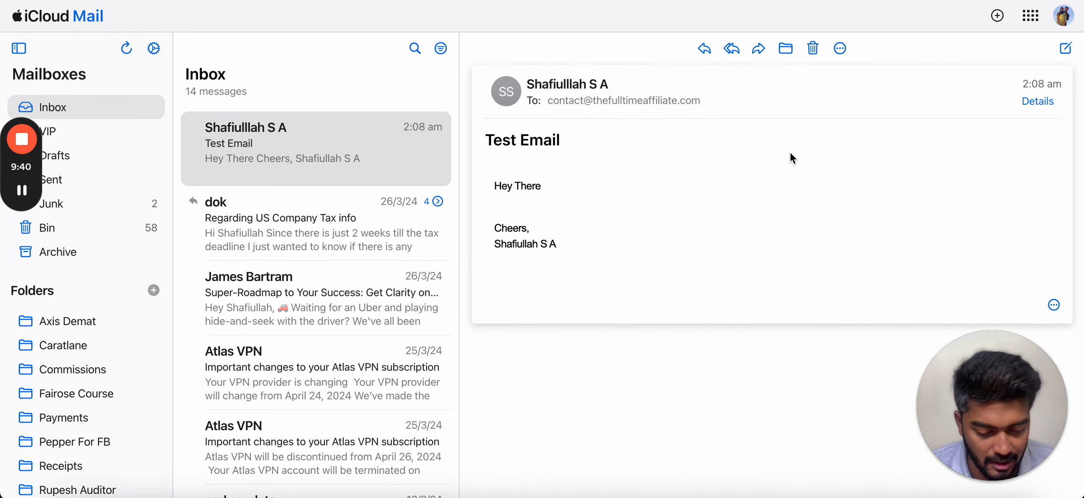
# - Reply All with 'Hey Man,' at the top and delete the 'Sent using Marketers CRM' line
pyautogui.click(734, 46)
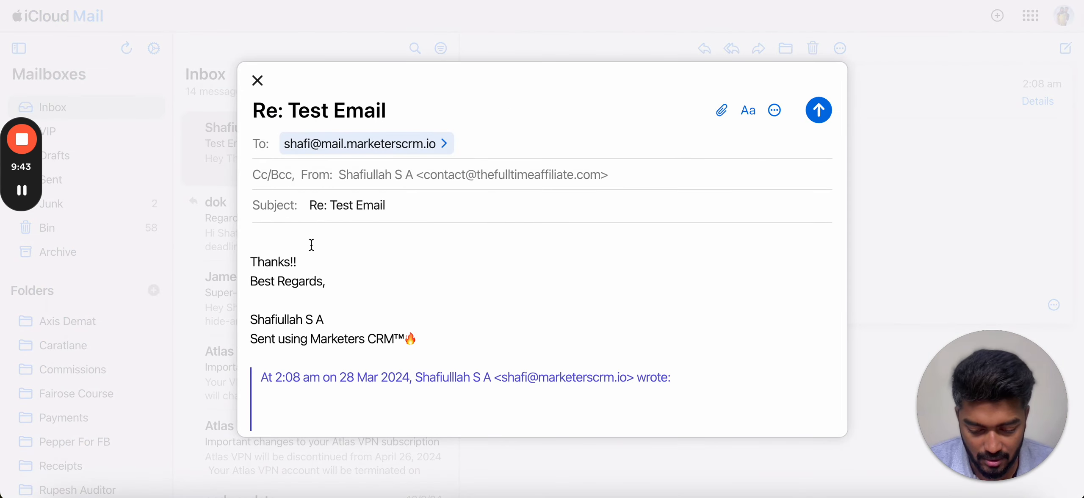
pyautogui.click(312, 245)
pyautogui.write('Hey Man,')
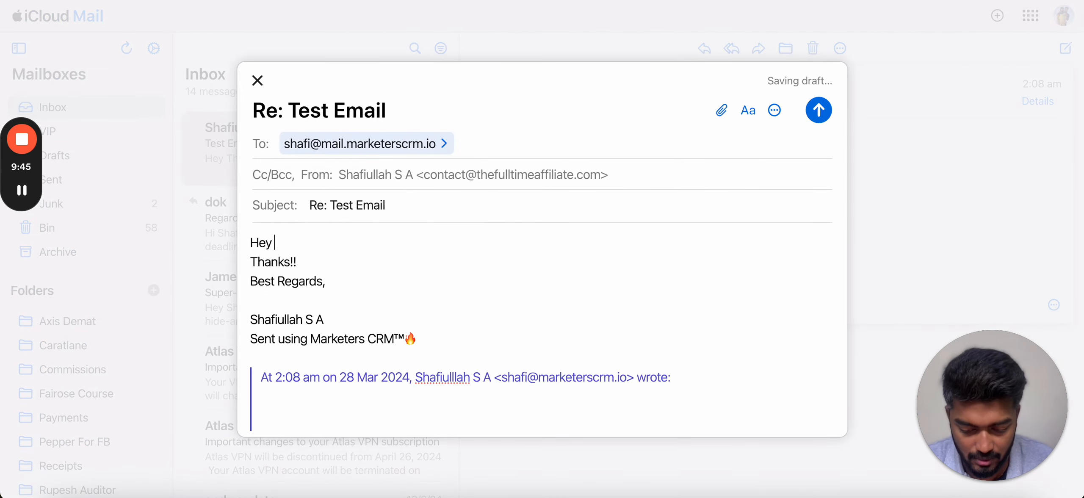
pyautogui.press('Return')
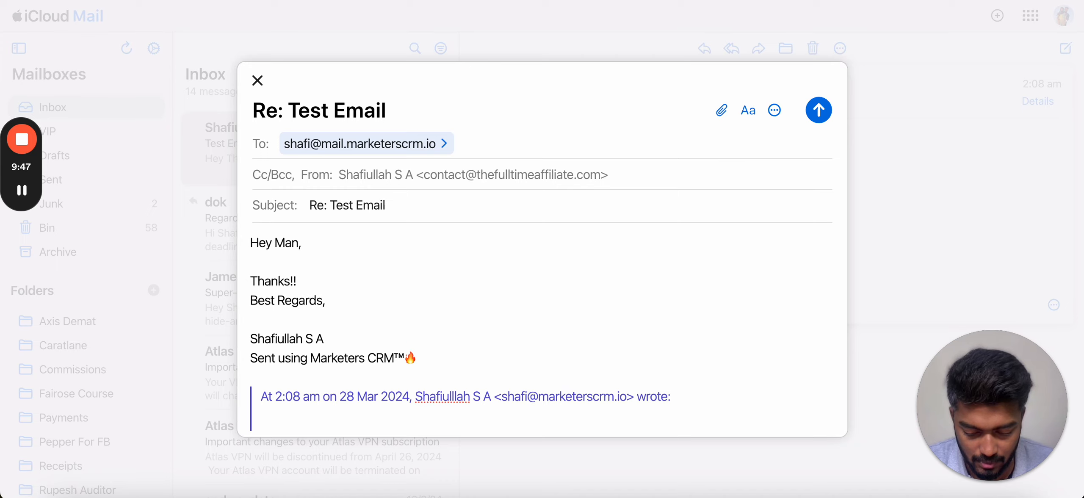
pyautogui.press('Return')
pyautogui.moveTo(460, 382); pyautogui.dragTo(228, 378)
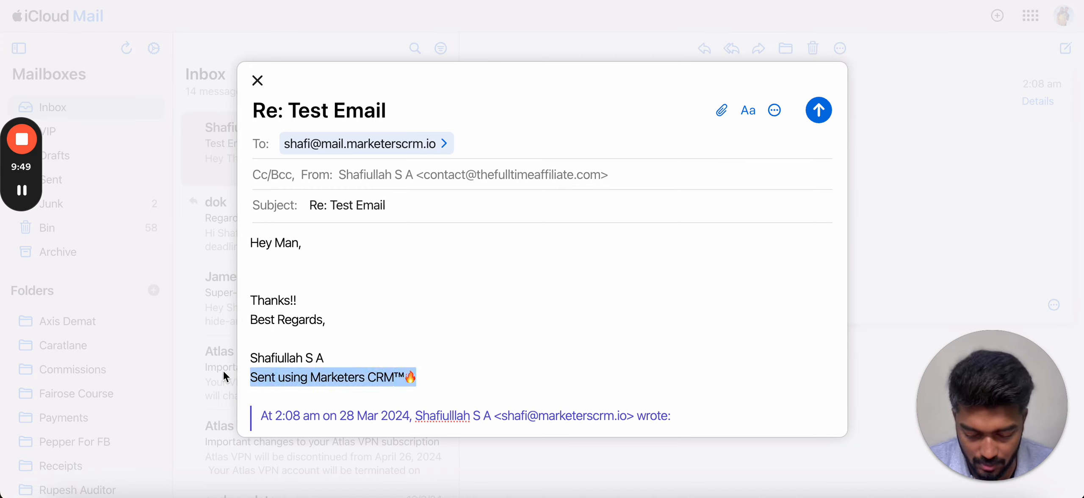
pyautogui.press('BackSpace')
pyautogui.press('BackSpace')
# - Send the reply and return to the CRM tab
pyautogui.scroll(-1, 549, 355)
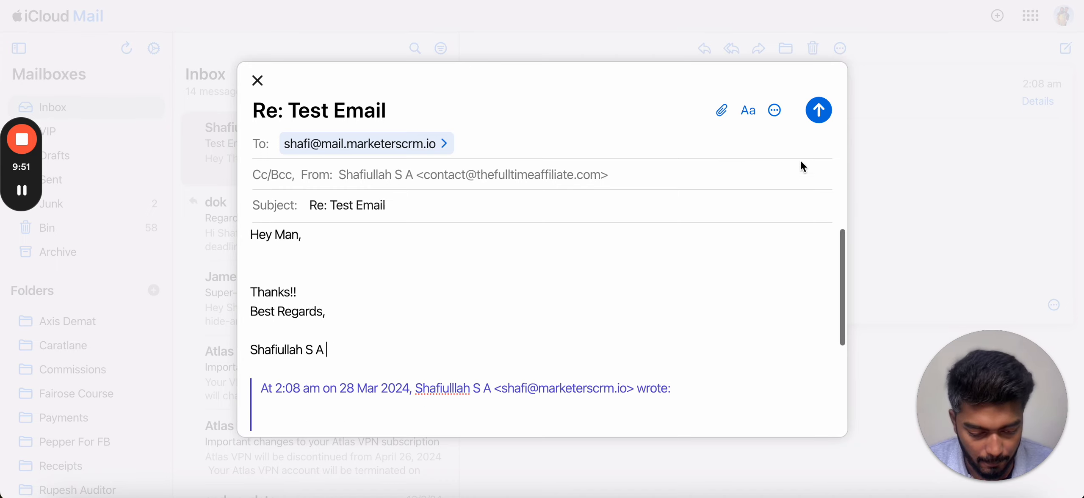
pyautogui.click(819, 111)
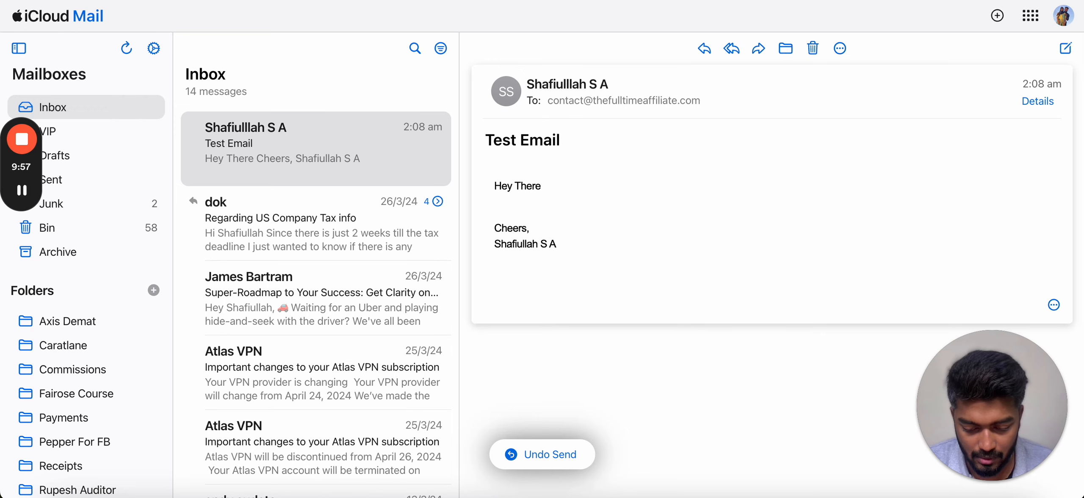
pyautogui.hotkey('ctrl', 'Tab')
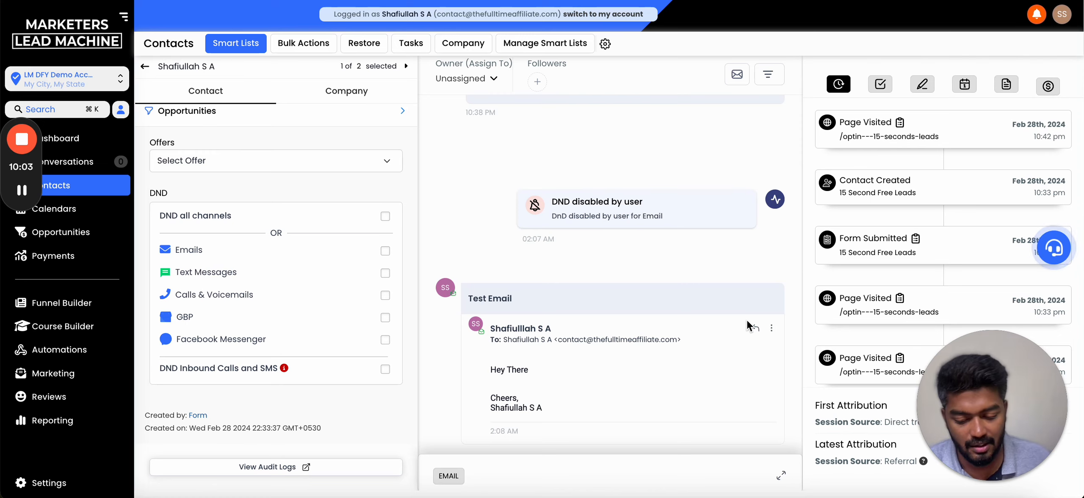
# - Open Conversations on the All tab and reload to show the contact's unread 'Hey Man' reply
pyautogui.click(84, 165)
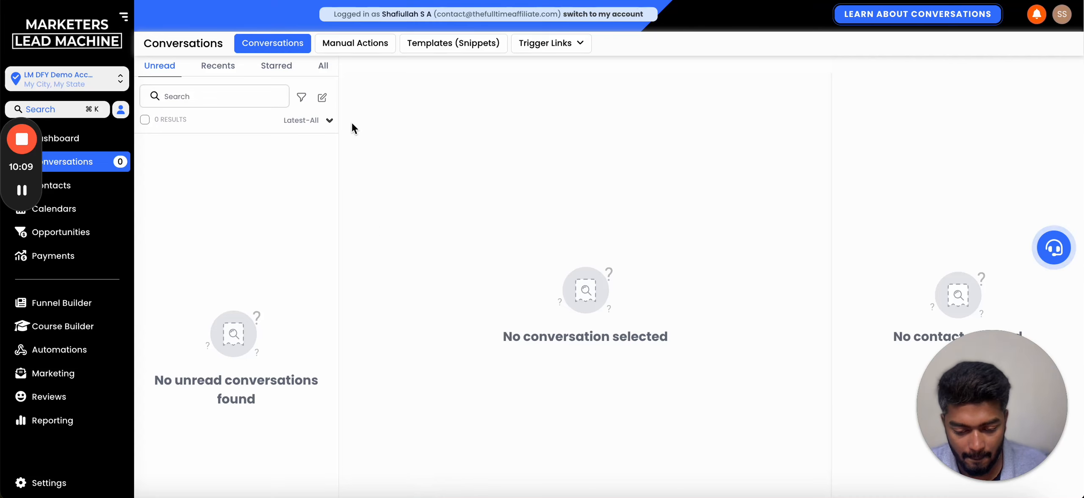
pyautogui.click(323, 66)
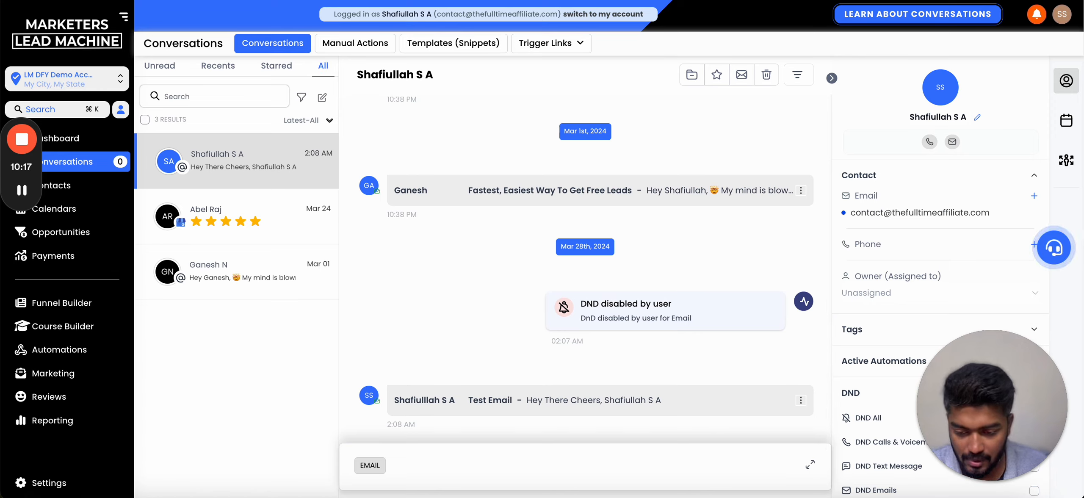
pyautogui.press('super+r')
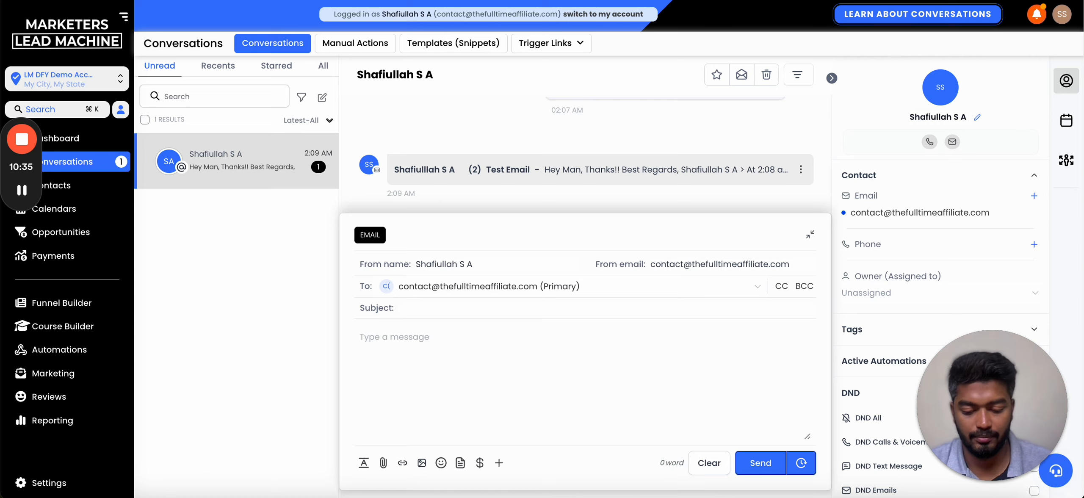
# - Expand the (2) Test Email thread to read the 'Hey Man, Thanks!!' reply and check the notifications list
pyautogui.click(811, 235)
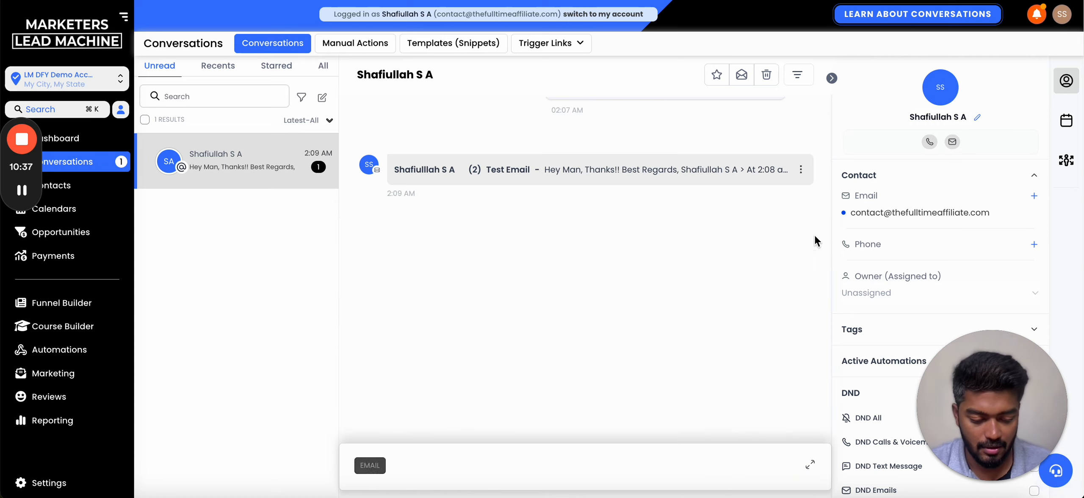
pyautogui.click(552, 400)
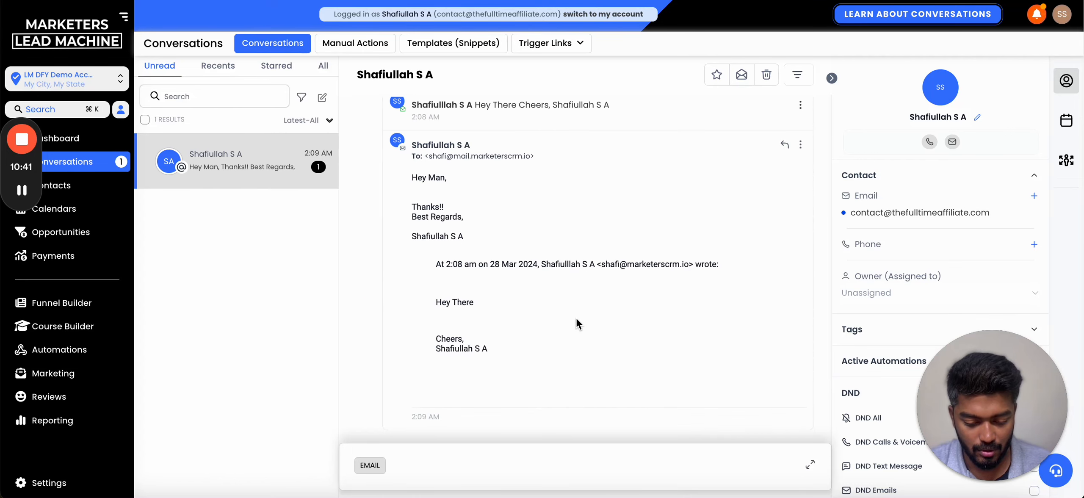
pyautogui.scroll(1, 517, 214)
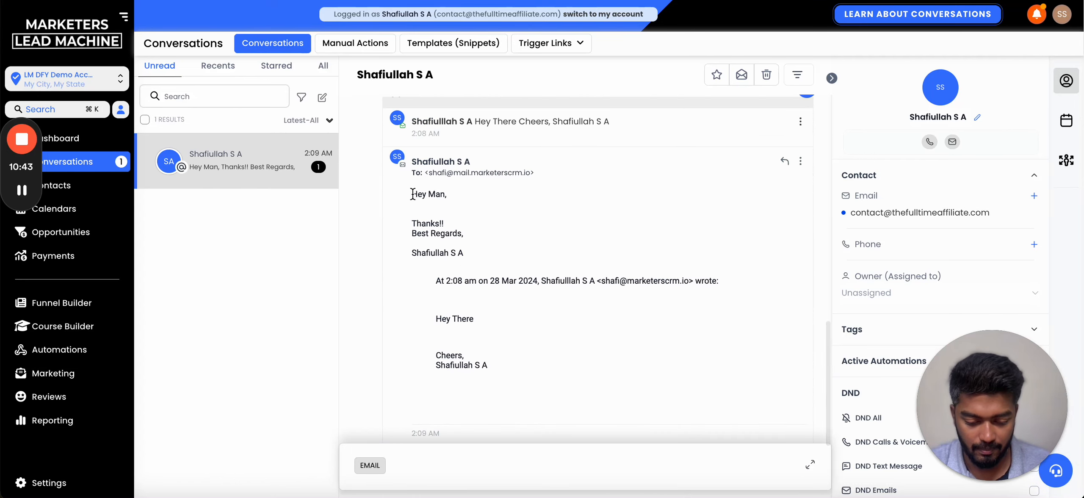
pyautogui.moveTo(413, 194); pyautogui.dragTo(465, 266)
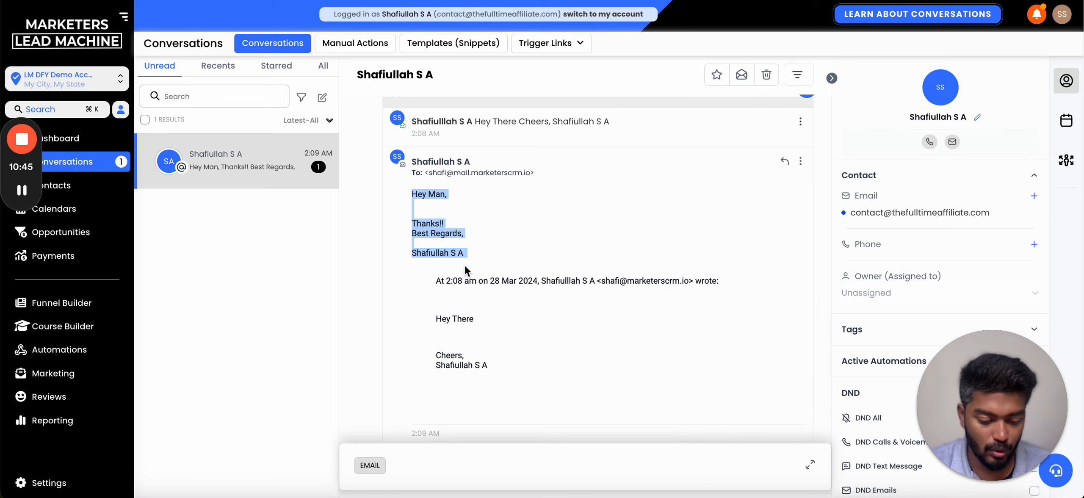
pyautogui.scroll(3, 558, 270)
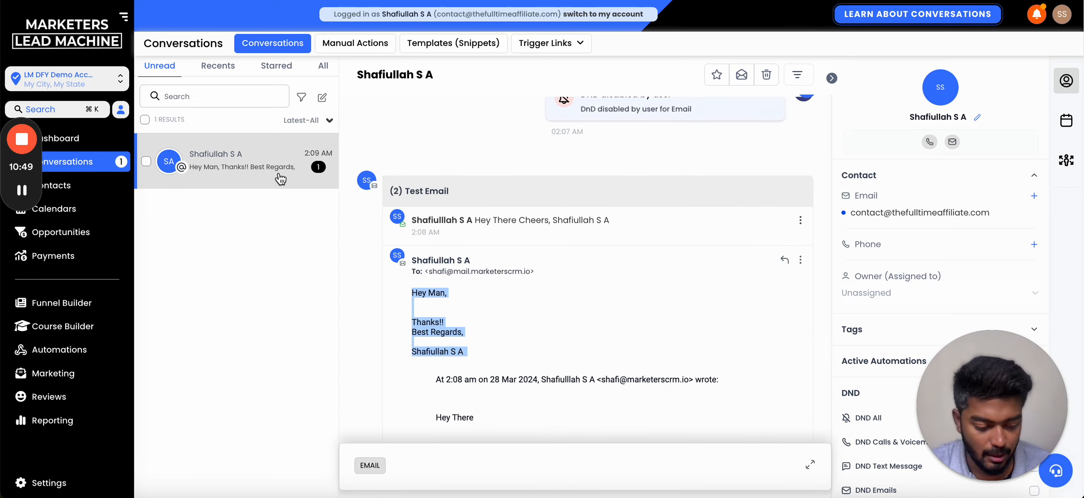
pyautogui.click(1037, 16)
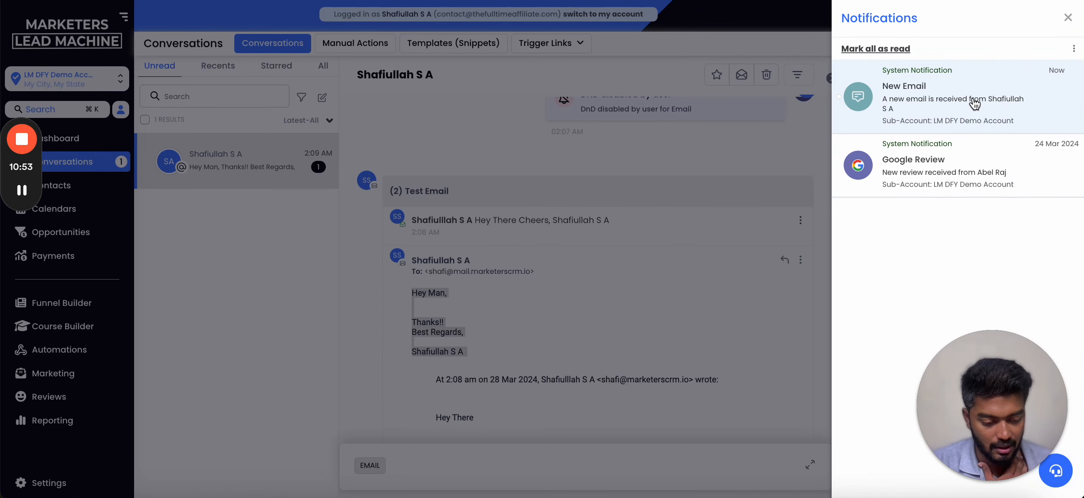
pyautogui.click(1069, 17)
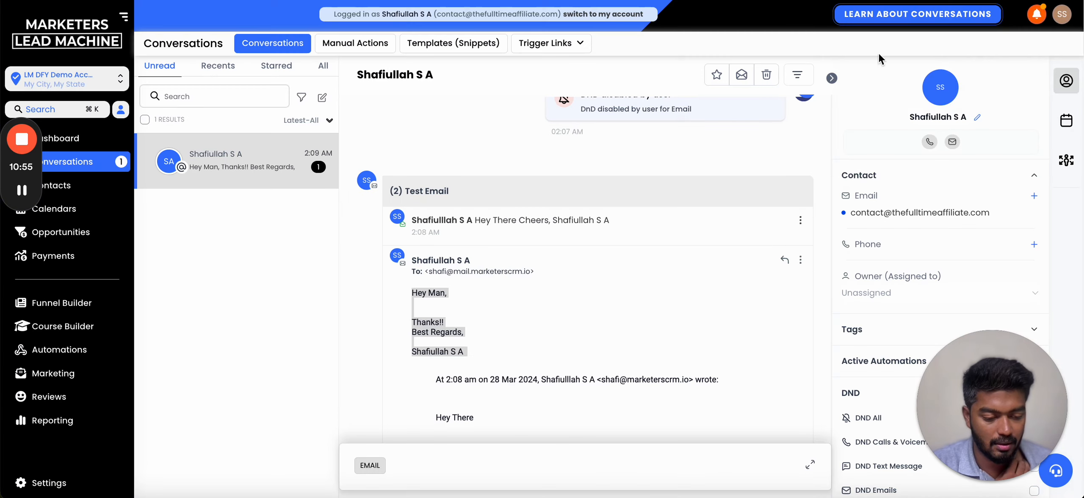